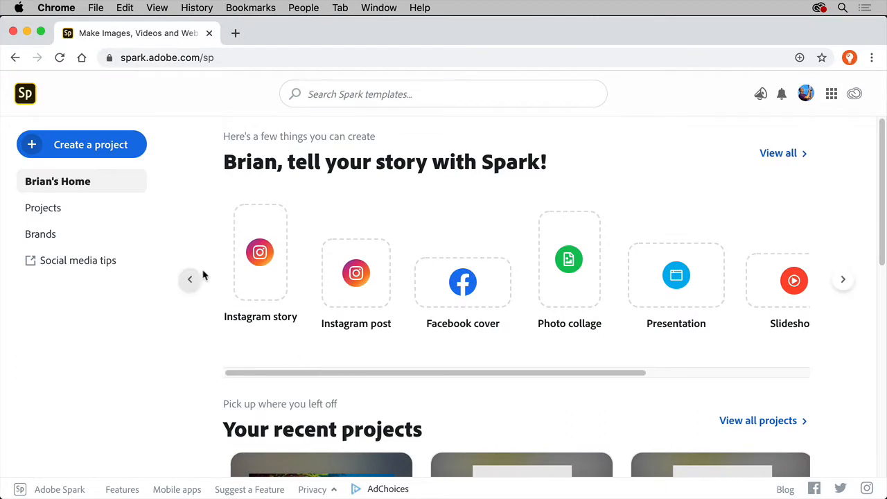
# Create a new video project titled "Going going gone", starting from scratch instead of using a story template.
pyautogui.click(114, 147)
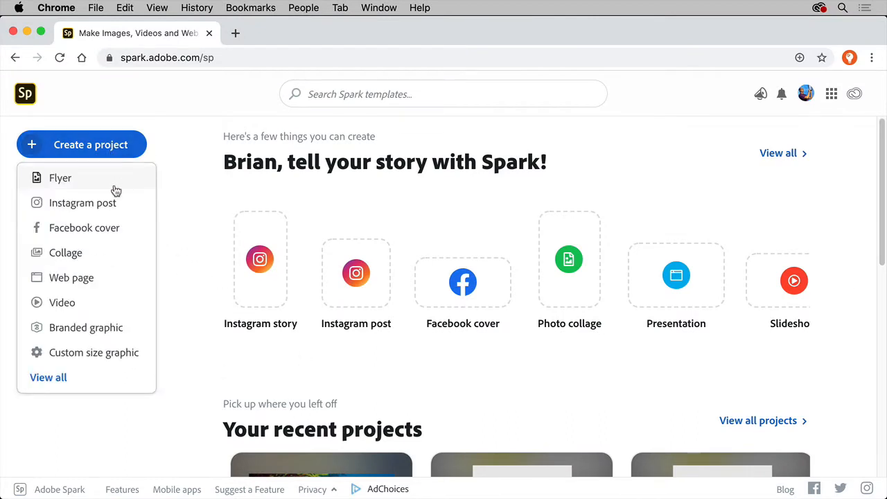
pyautogui.click(97, 305)
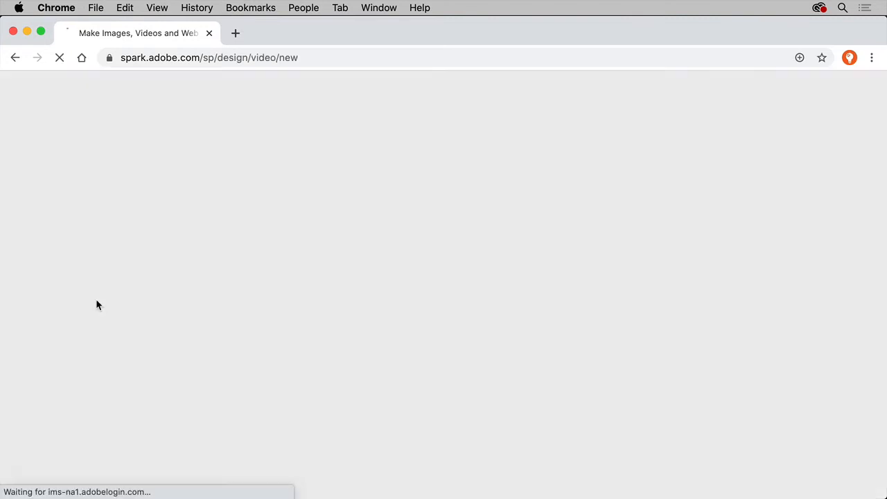
pyautogui.write('Going')
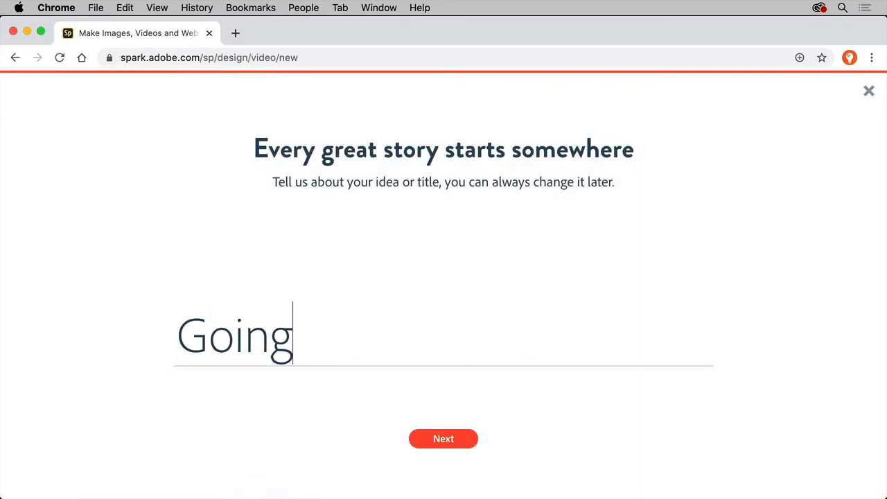
pyautogui.write(' going gone')
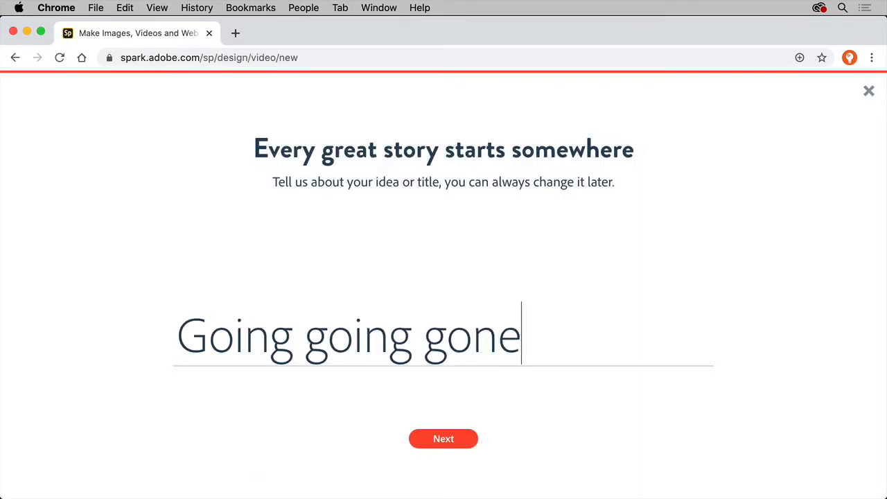
pyautogui.click(455, 443)
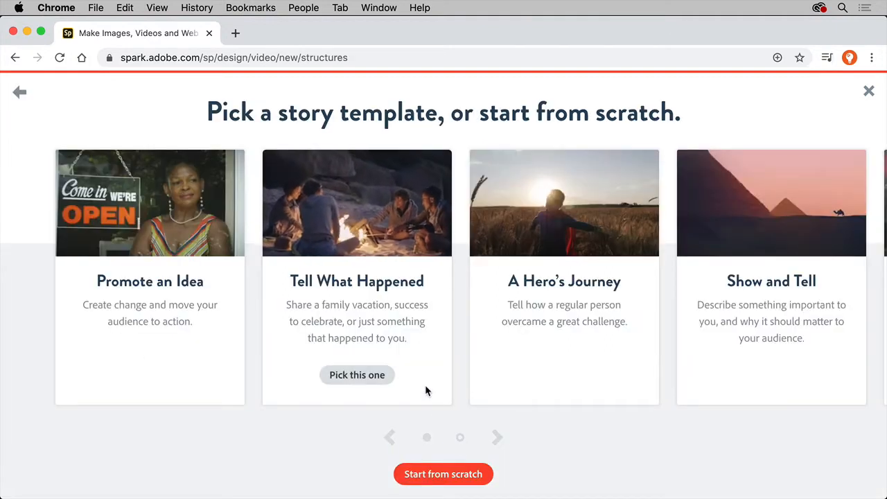
pyautogui.click(443, 474)
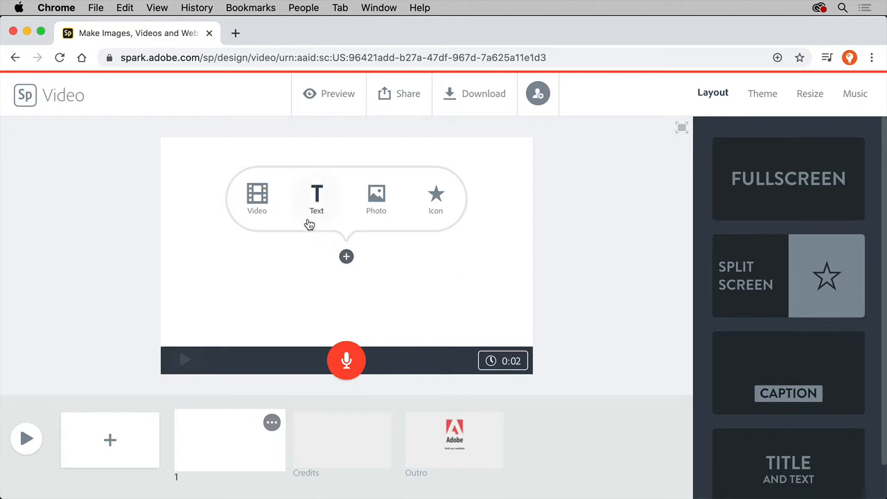
# Add 4.mov from the video folder to the first slide, trimmed to 4 seconds, and insert a blank second slide.
pyautogui.click(260, 201)
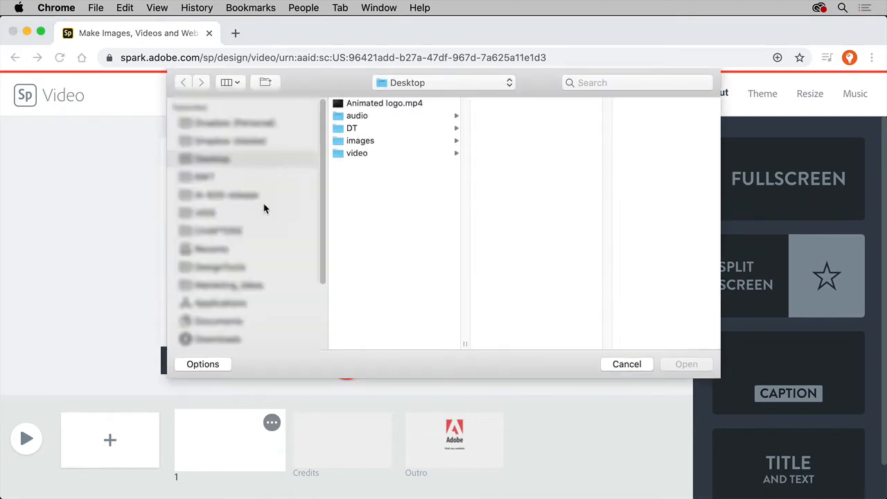
pyautogui.click(350, 155)
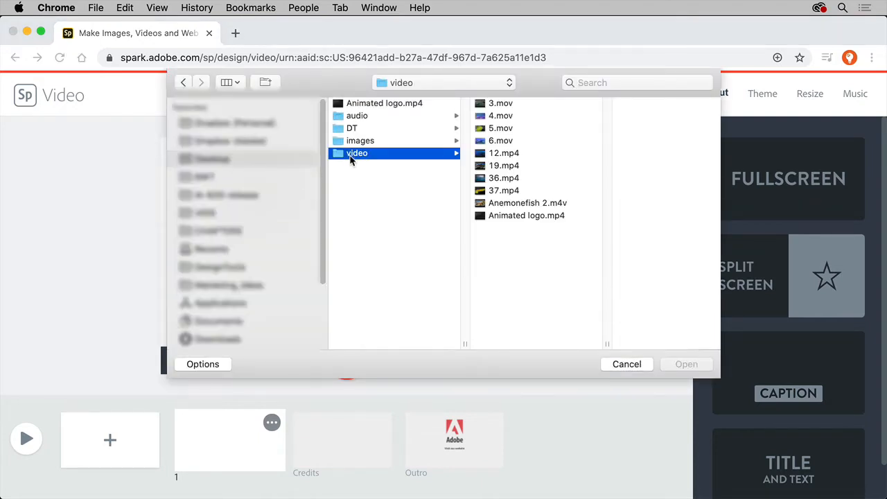
pyautogui.click(490, 116)
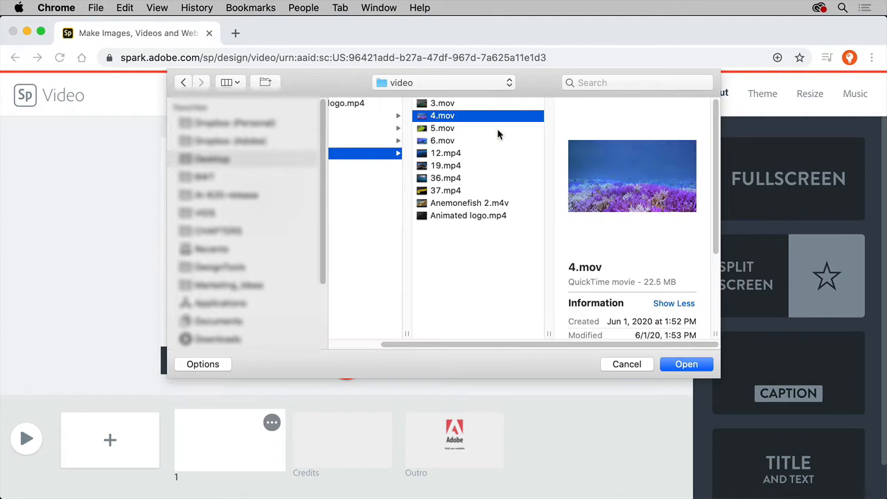
pyautogui.click(695, 369)
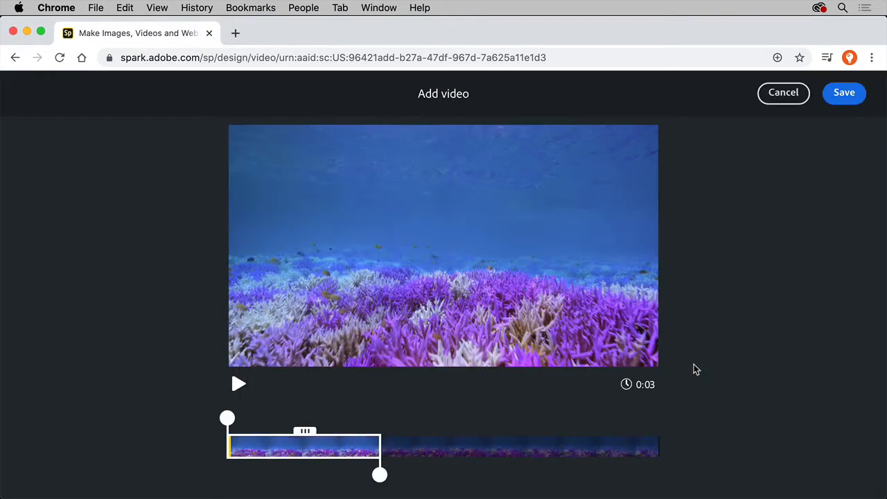
pyautogui.moveTo(380, 475); pyautogui.dragTo(441, 476)
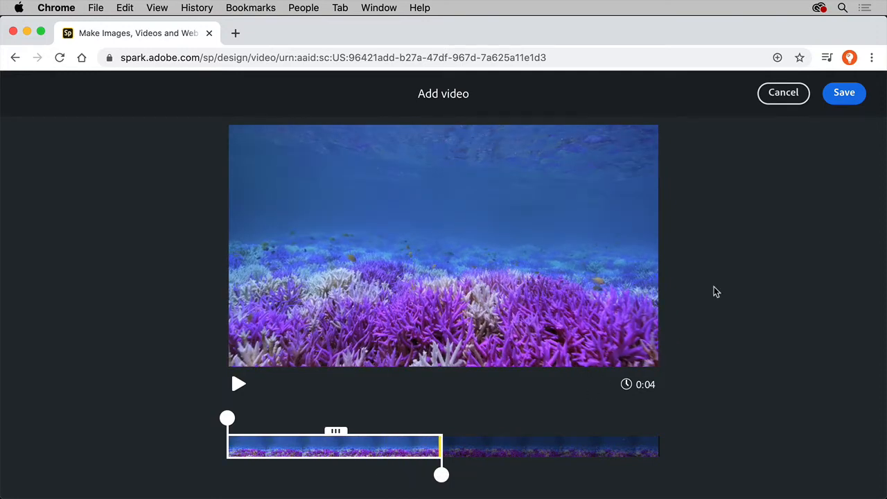
pyautogui.click(836, 102)
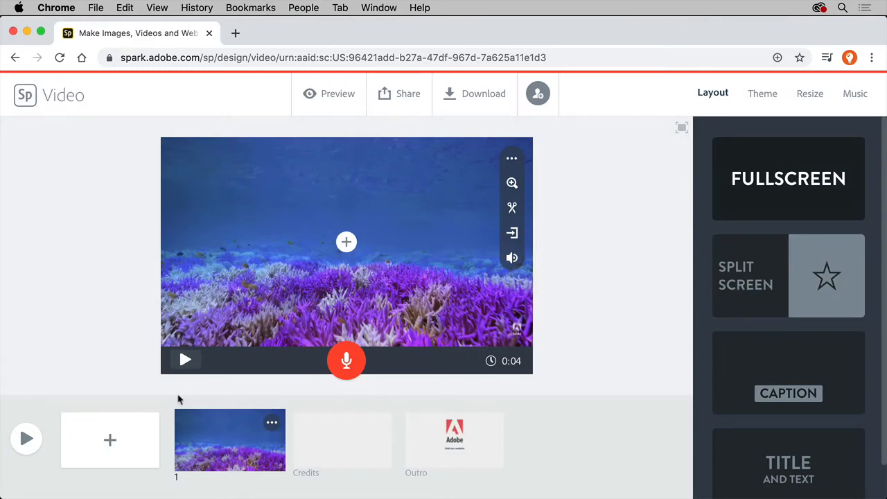
pyautogui.click(110, 439)
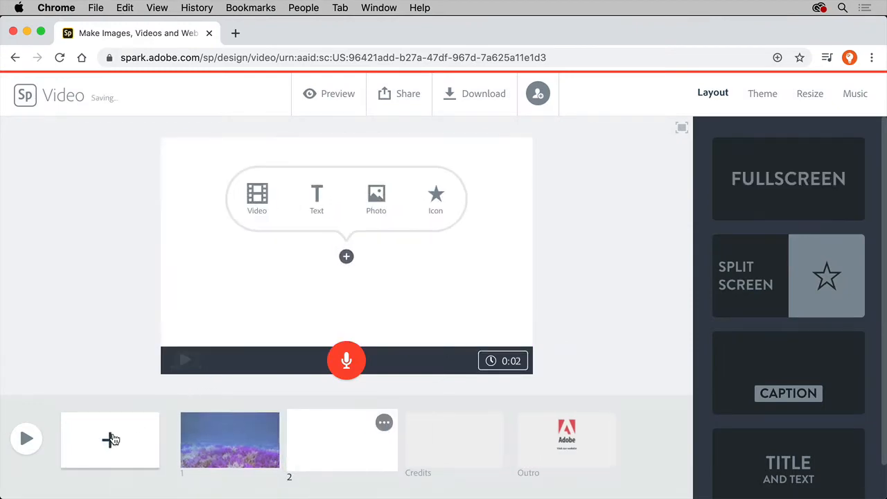
# Overlay enlarged text reading "Going", "Going", "Gone" on three lines of the first slide and record a voice narration for it.
pyautogui.click(200, 447)
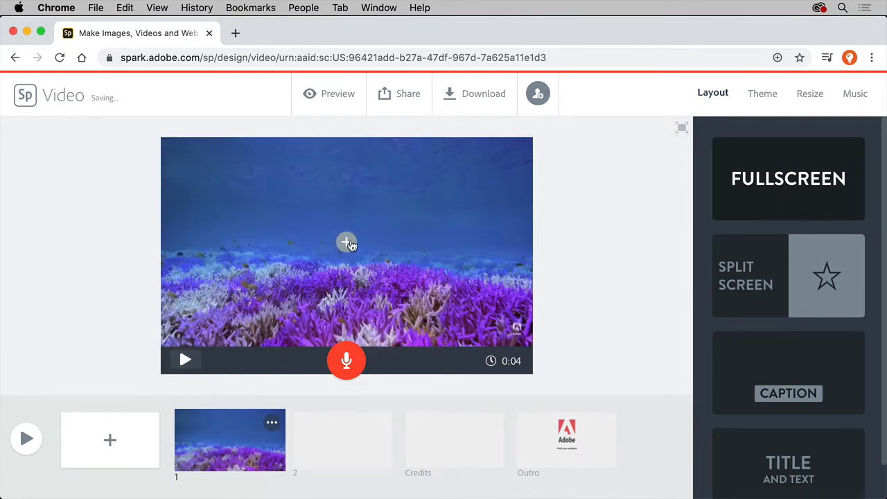
pyautogui.click(347, 242)
pyautogui.click(317, 200)
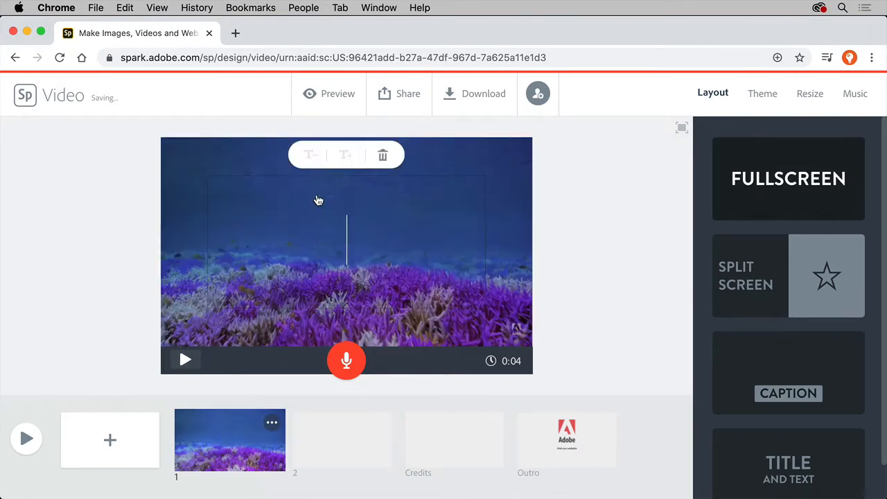
pyautogui.write('Going')
pyautogui.press('Return')
pyautogui.write('Going')
pyautogui.press('Return')
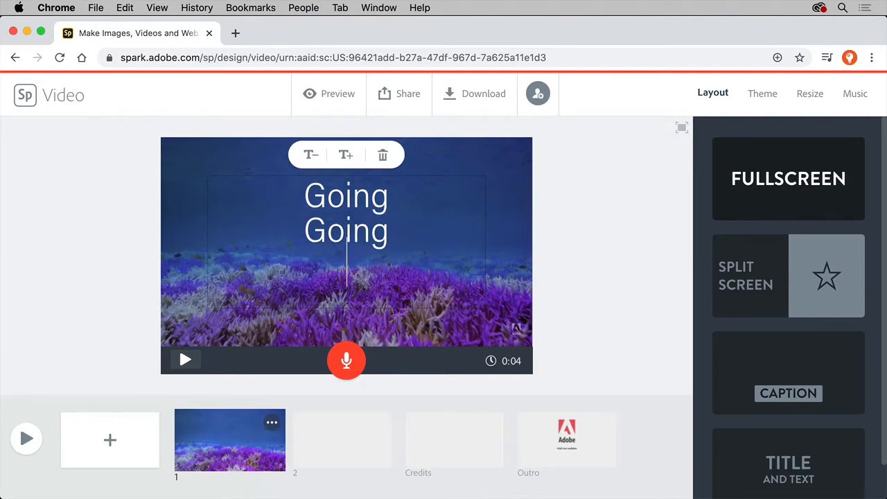
pyautogui.write('Gone')
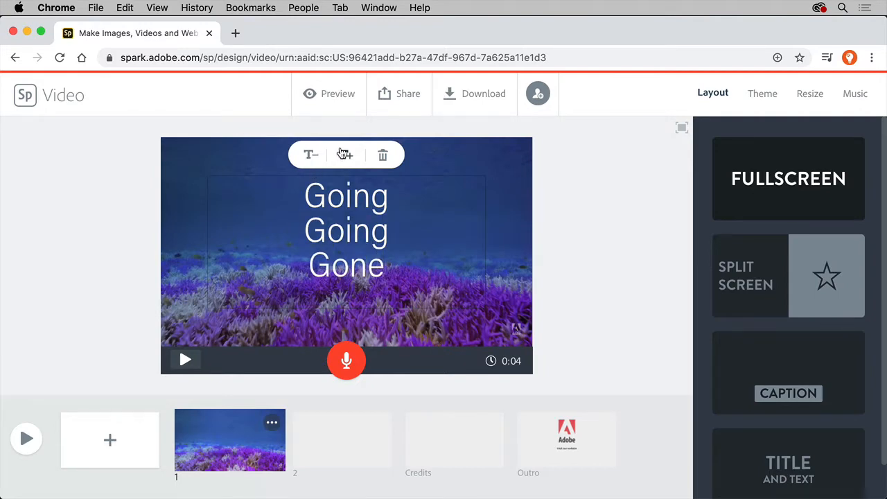
pyautogui.click(341, 153)
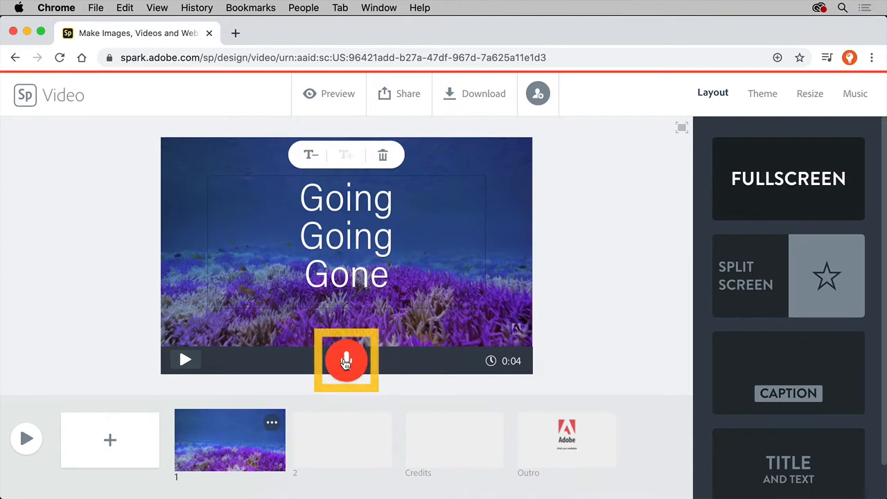
pyautogui.click(345, 360)
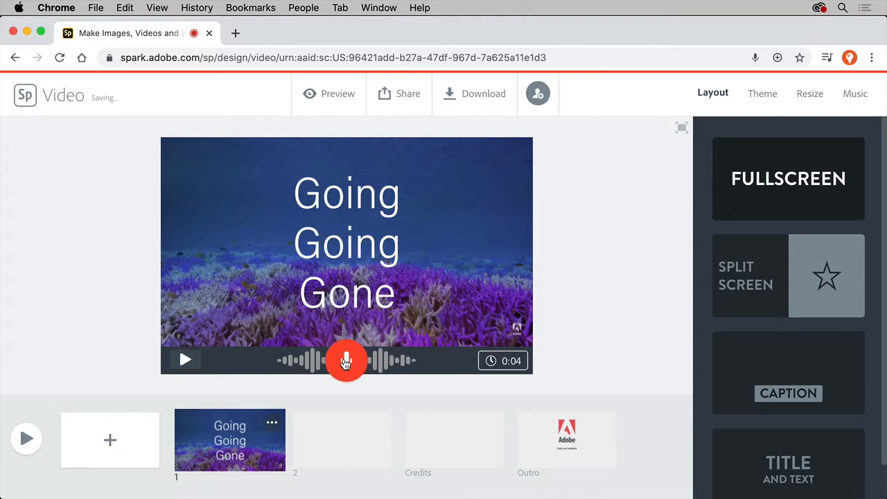
# Give the second slide a split-screen layout and fill its left half with a pink coral photo from a free-photo search for "coral reef".
pyautogui.click(334, 423)
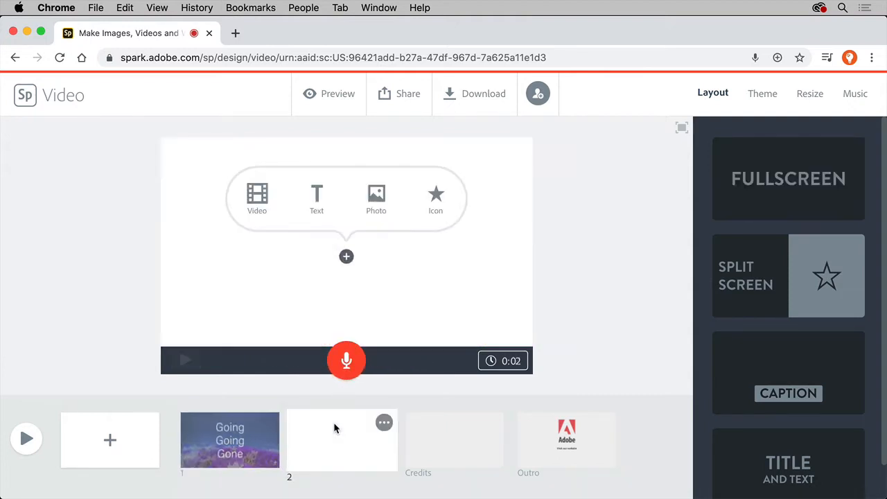
pyautogui.click(744, 303)
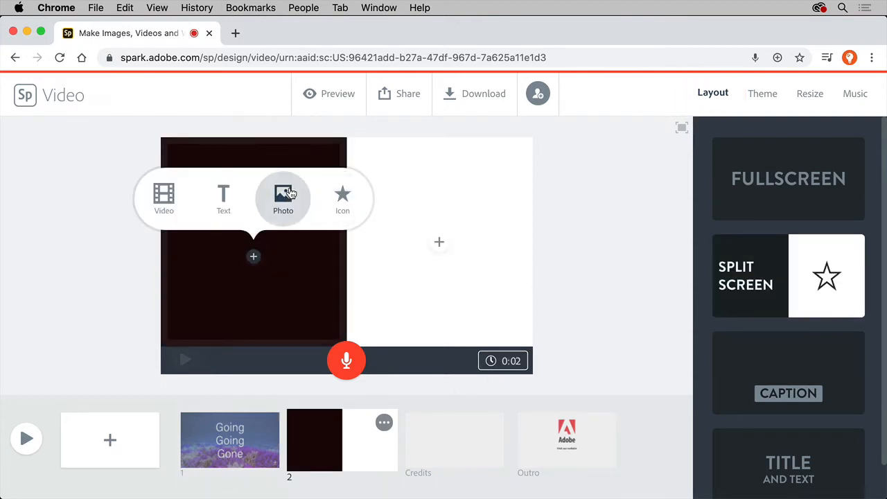
pyautogui.click(290, 194)
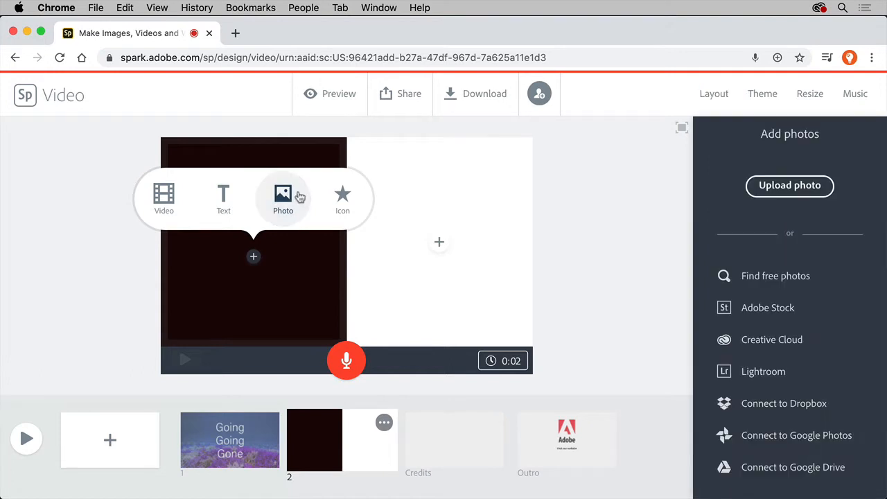
pyautogui.click(753, 279)
pyautogui.write('coral reef')
pyautogui.press('Return')
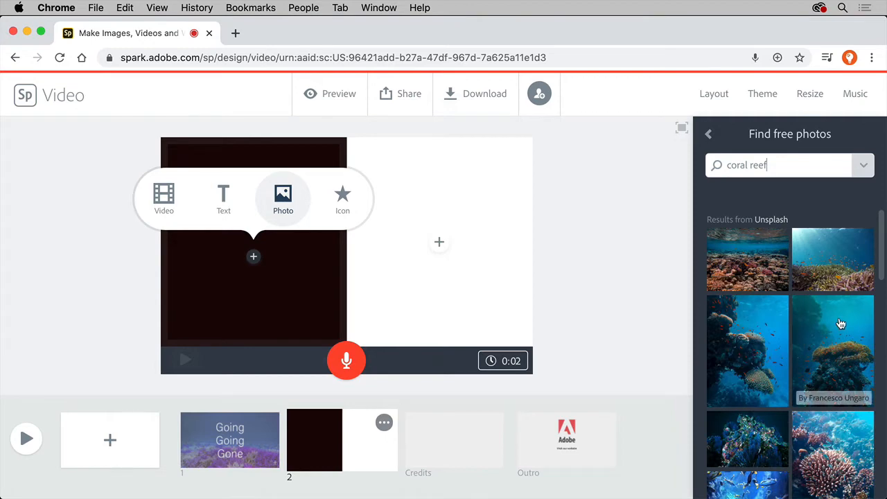
pyautogui.scroll(-5, 840, 324)
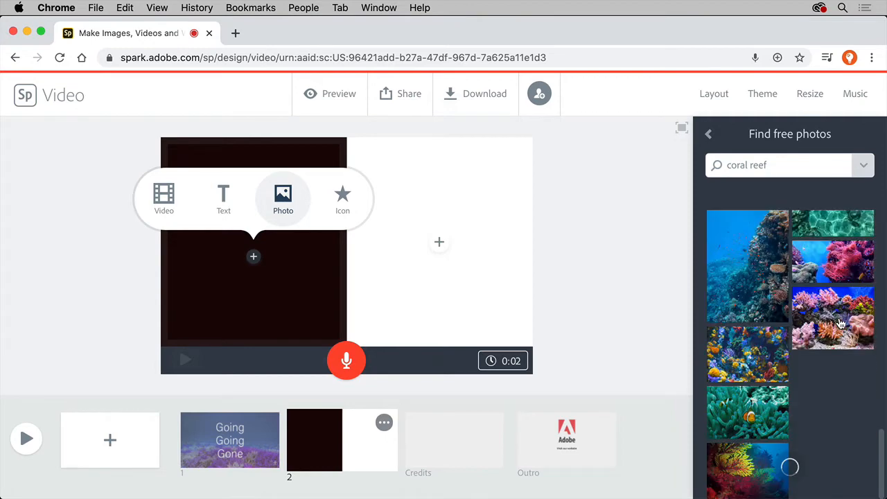
pyautogui.click(843, 274)
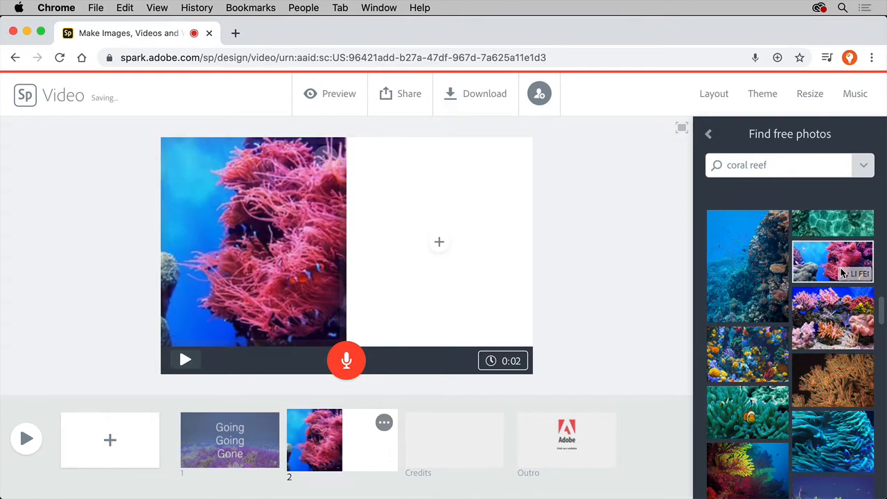
# Apply the Statement theme to the video in its purple colour variant.
pyautogui.click(766, 96)
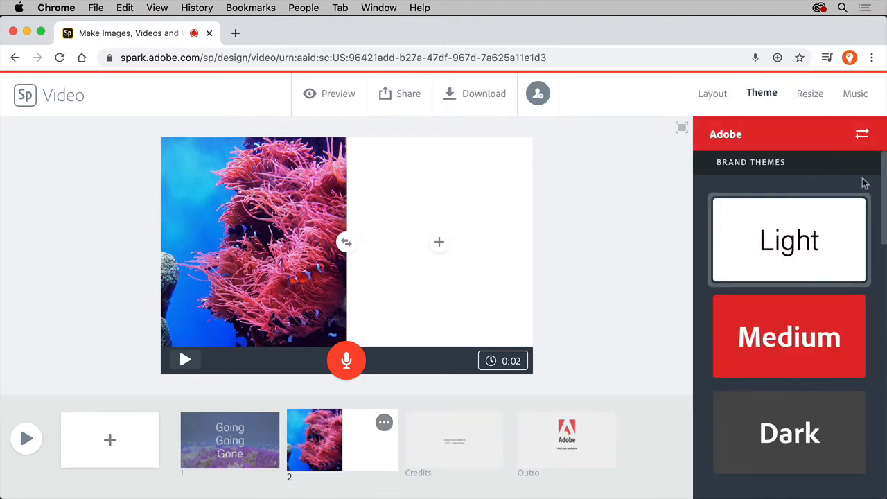
pyautogui.moveTo(884, 197); pyautogui.dragTo(871, 376)
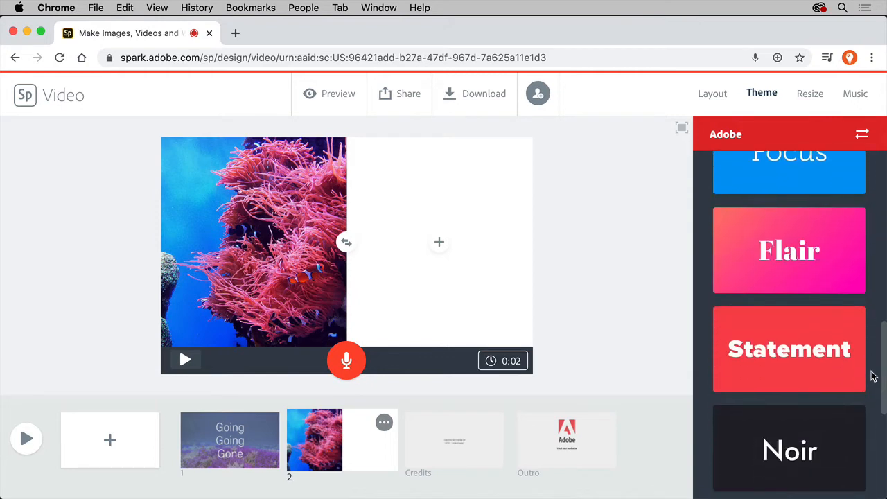
pyautogui.click(833, 366)
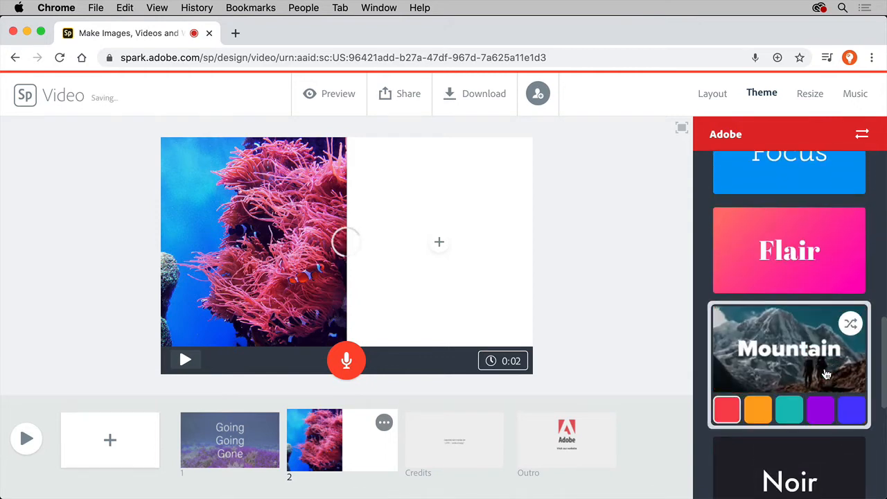
pyautogui.click(820, 411)
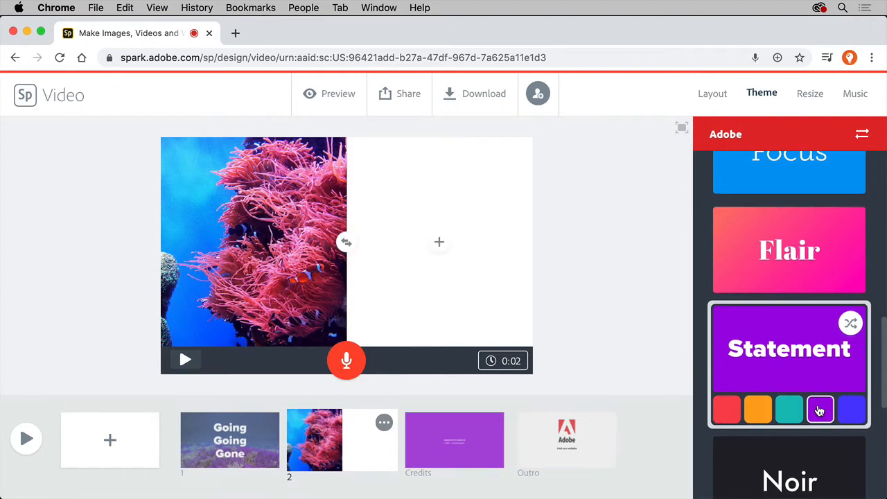
# Look over the video's available aspect ratios and background music tracks.
pyautogui.click(805, 95)
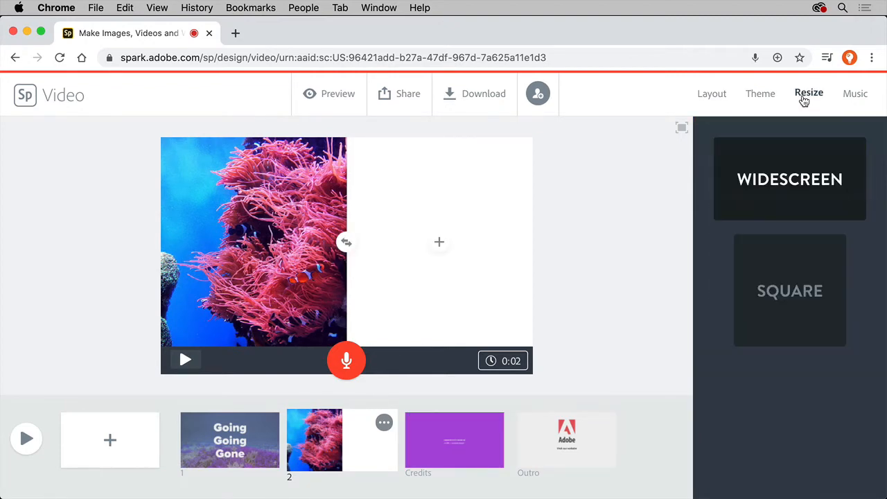
pyautogui.click(849, 98)
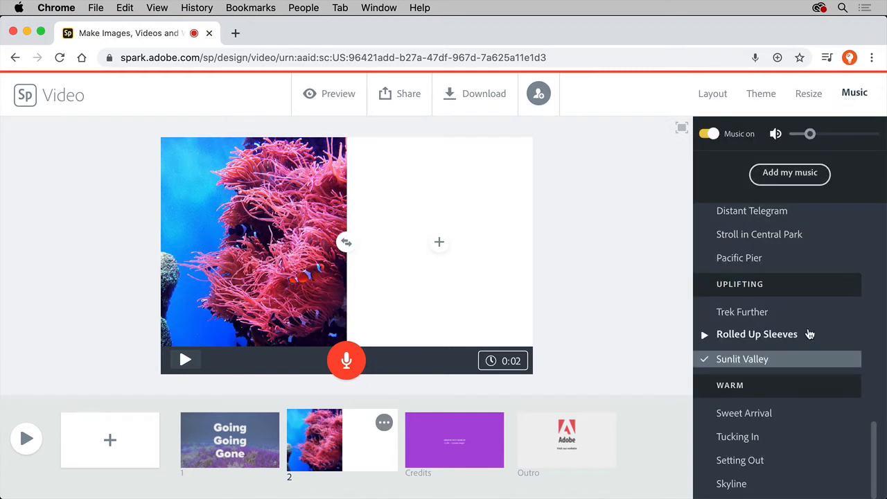
# Open the brand choices for the video's theme and start creating a new brand.
pyautogui.click(773, 99)
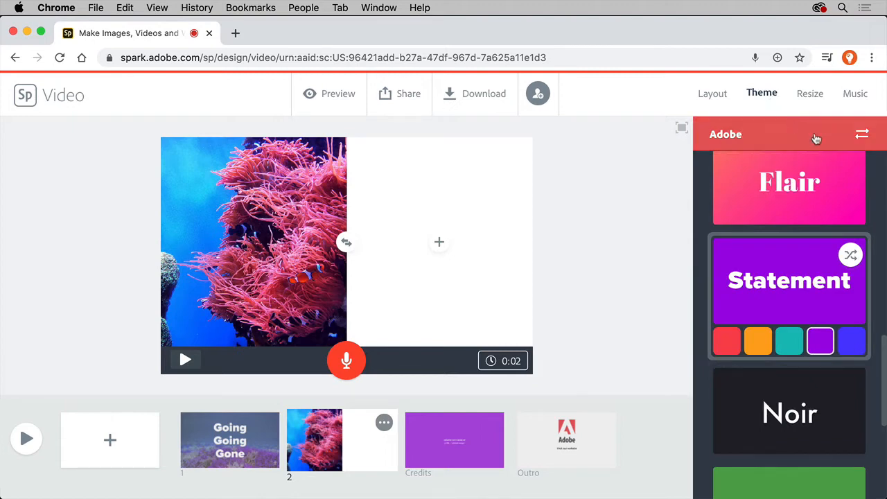
pyautogui.click(863, 135)
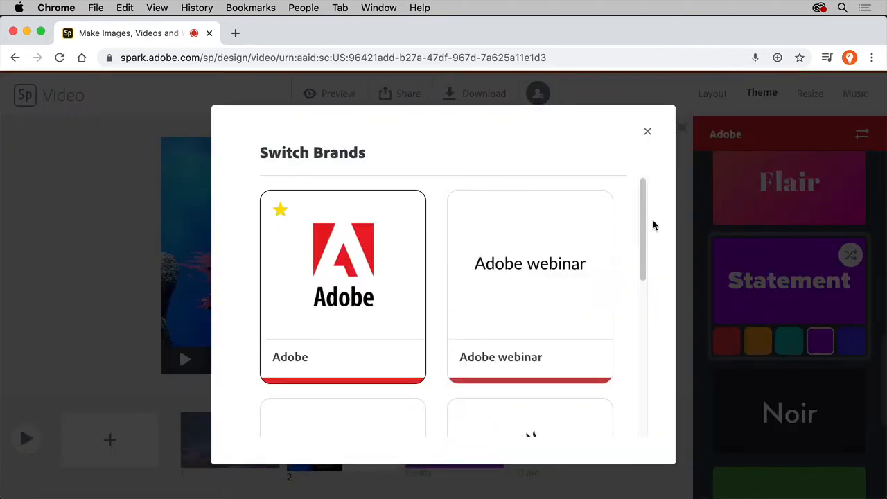
pyautogui.moveTo(643, 231); pyautogui.dragTo(652, 383)
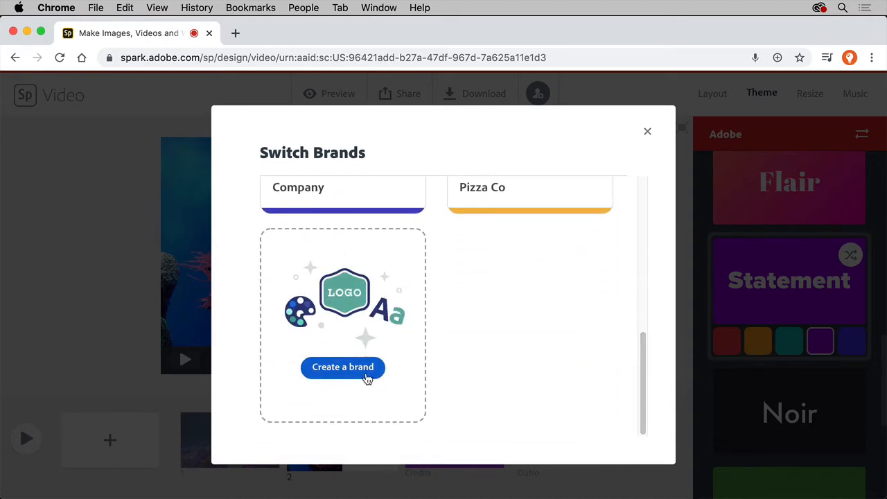
pyautogui.click(367, 378)
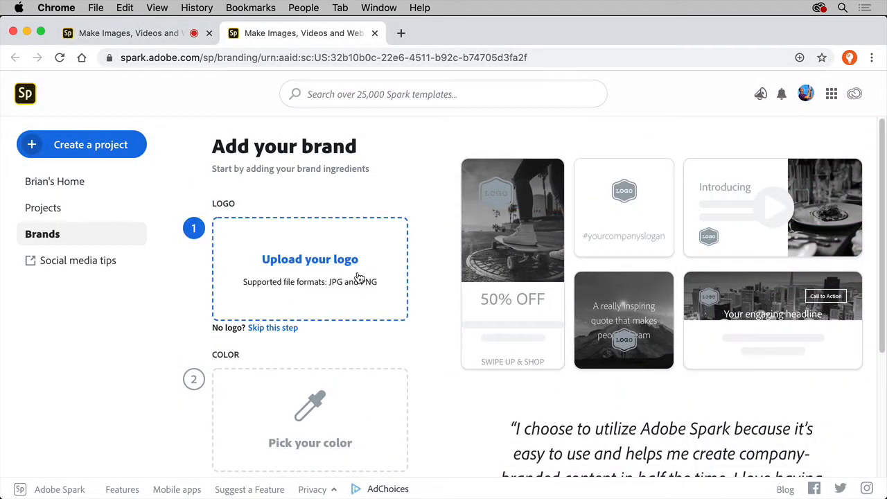
# Upload logo.png from the Desktop as the new brand's logo and set the brand color to #BF4040.
pyautogui.click(359, 277)
pyautogui.click(357, 155)
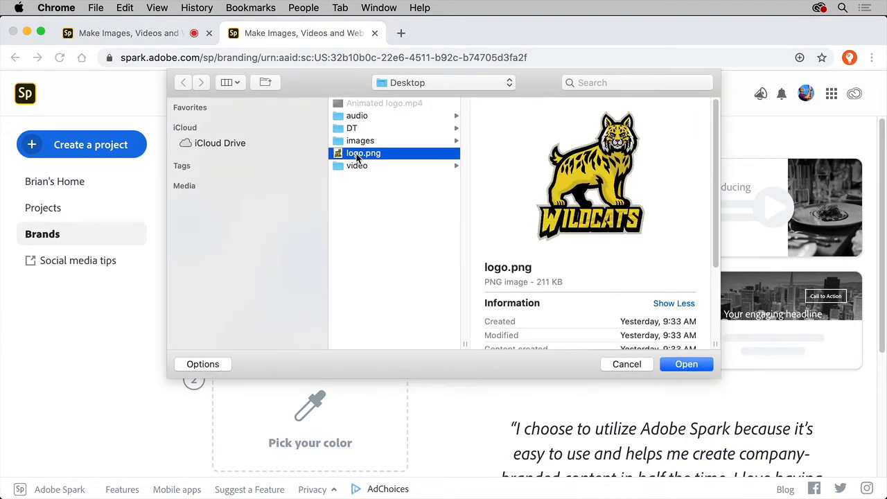
pyautogui.doubleClick(356, 155)
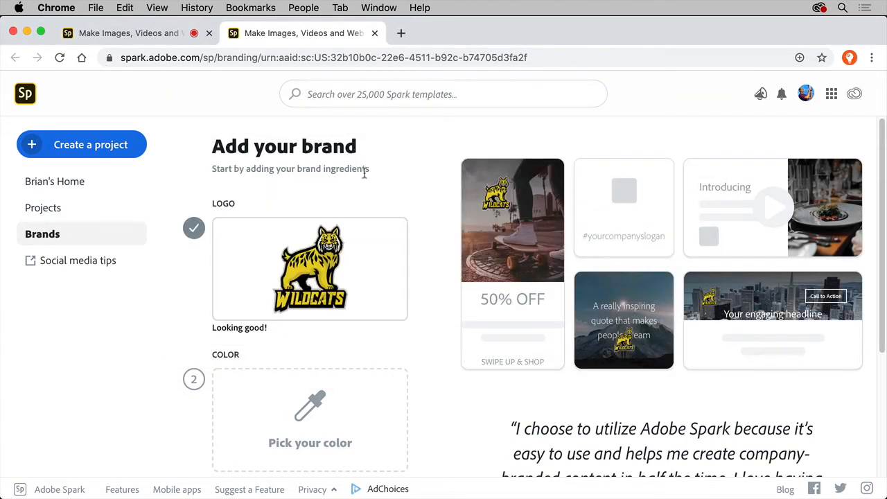
pyautogui.scroll(-3, 424, 335)
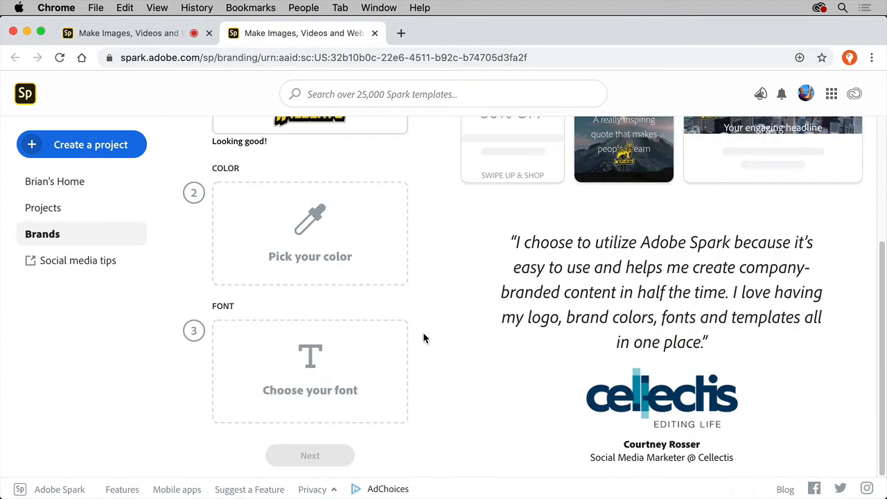
pyautogui.click(382, 258)
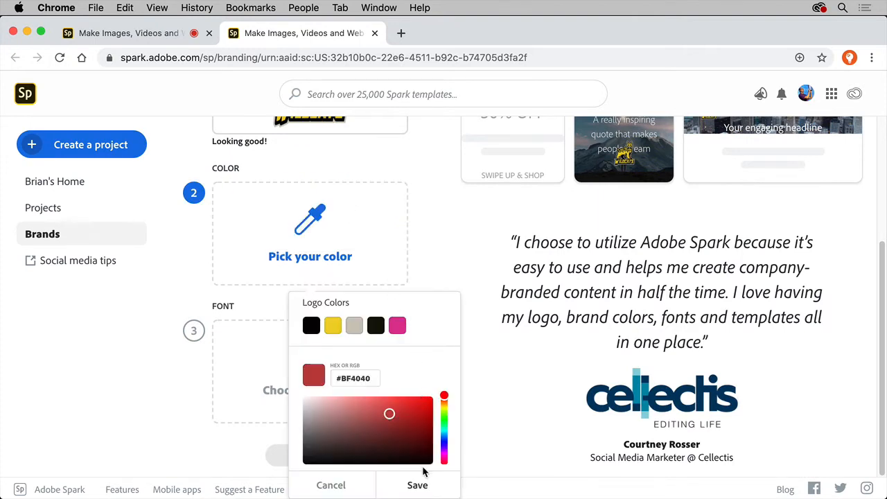
pyautogui.click(422, 484)
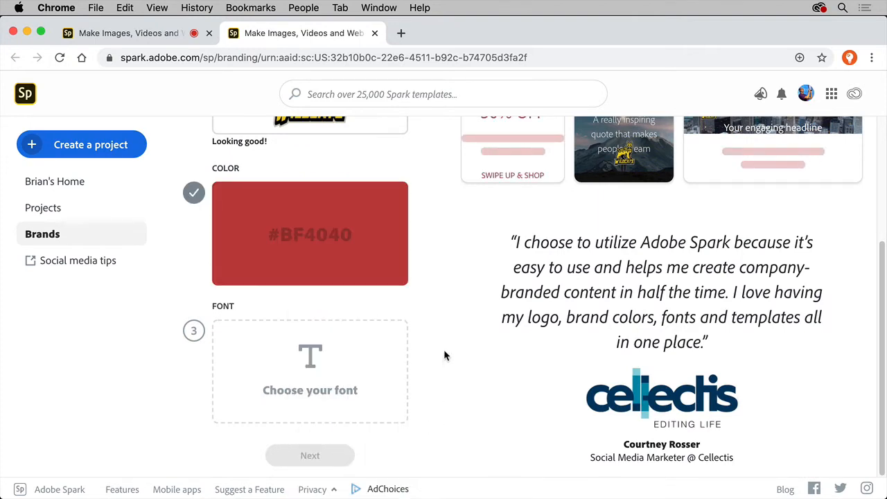
# Set the brand font to Lato Bold and create the brand under the name "school".
pyautogui.click(372, 385)
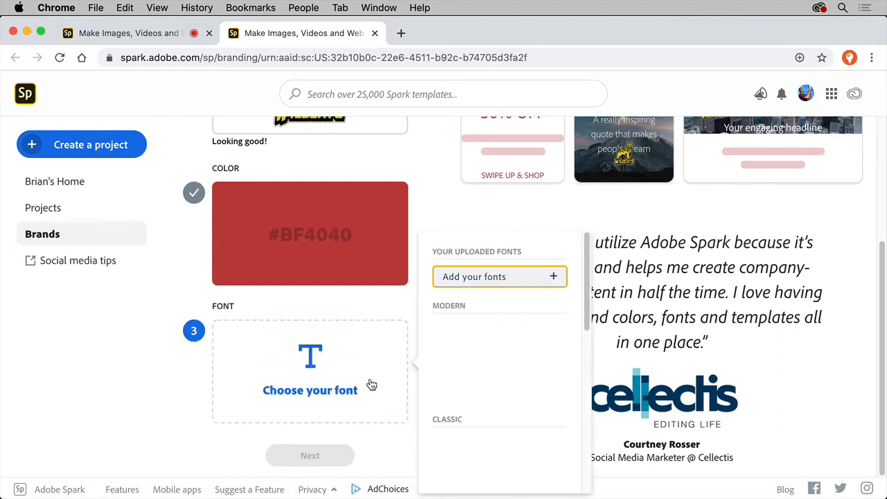
pyautogui.click(452, 351)
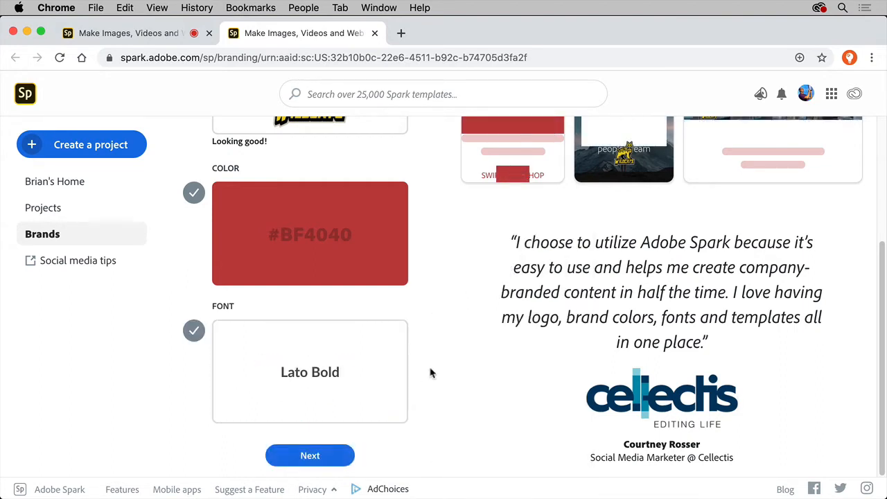
pyautogui.click(326, 455)
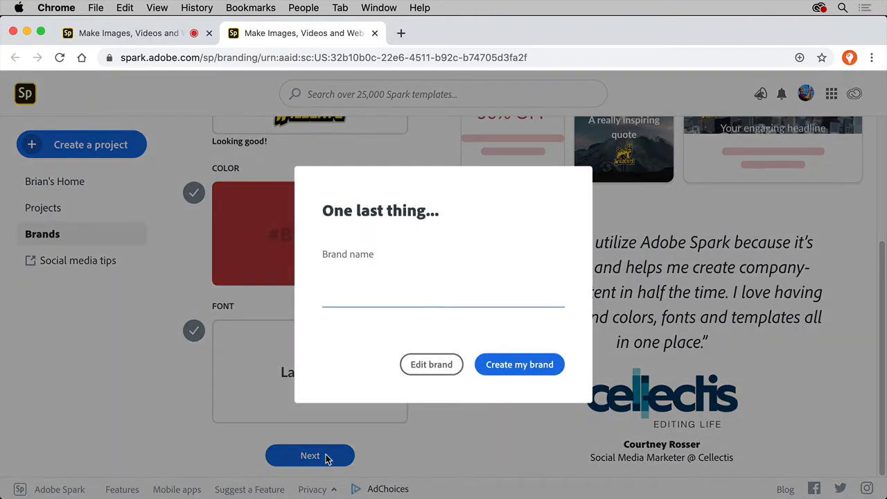
pyautogui.write('school')
pyautogui.press('Return')
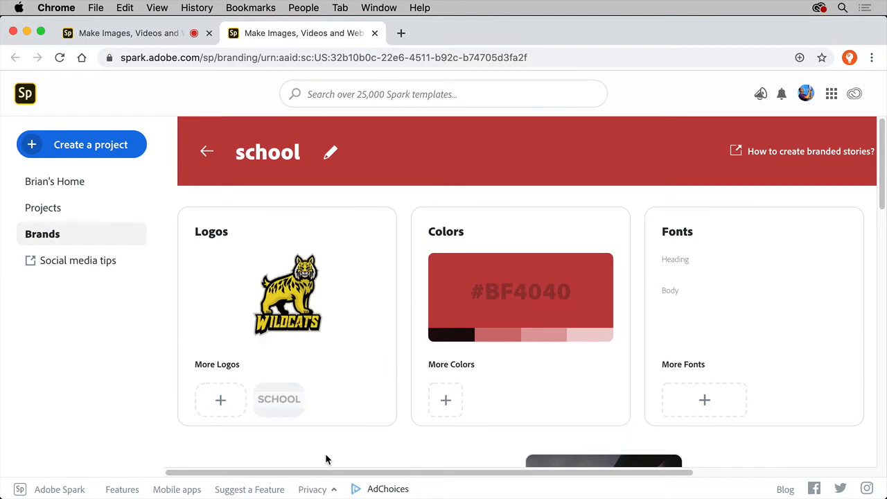
# Return to the coral reef video, switch its brand to school and open the outro slide.
pyautogui.click(159, 33)
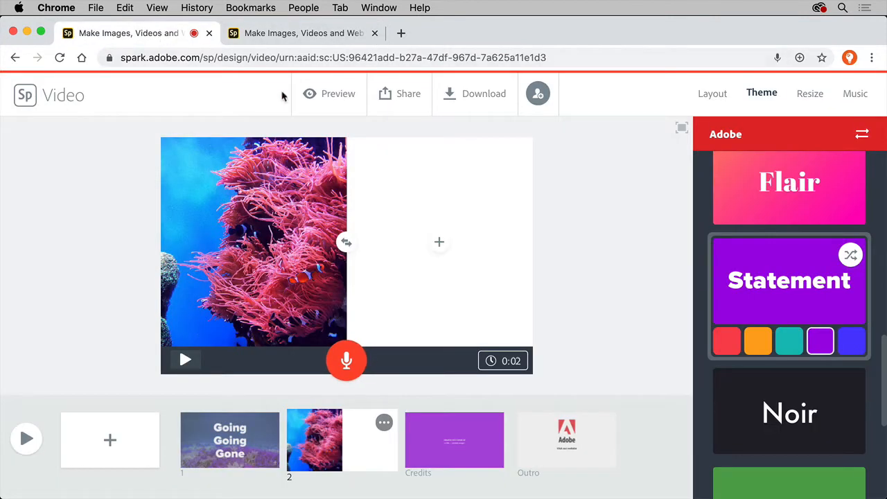
pyautogui.click(842, 135)
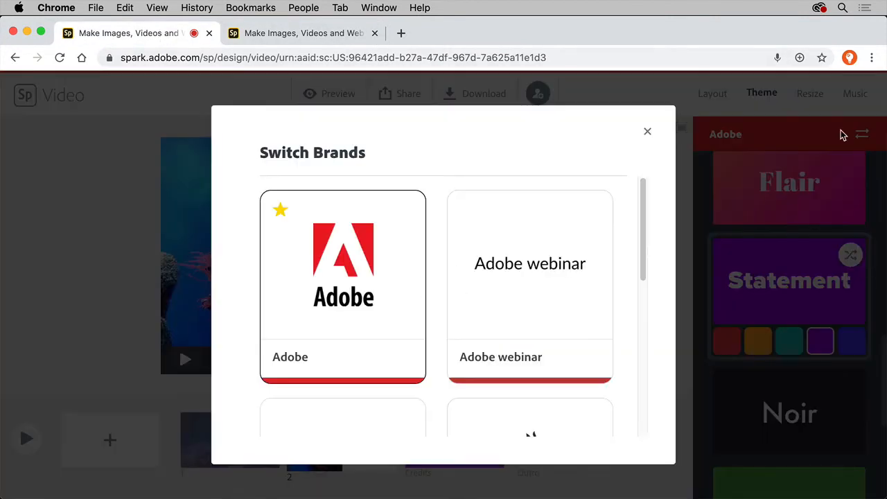
pyautogui.scroll(-10, 600, 344)
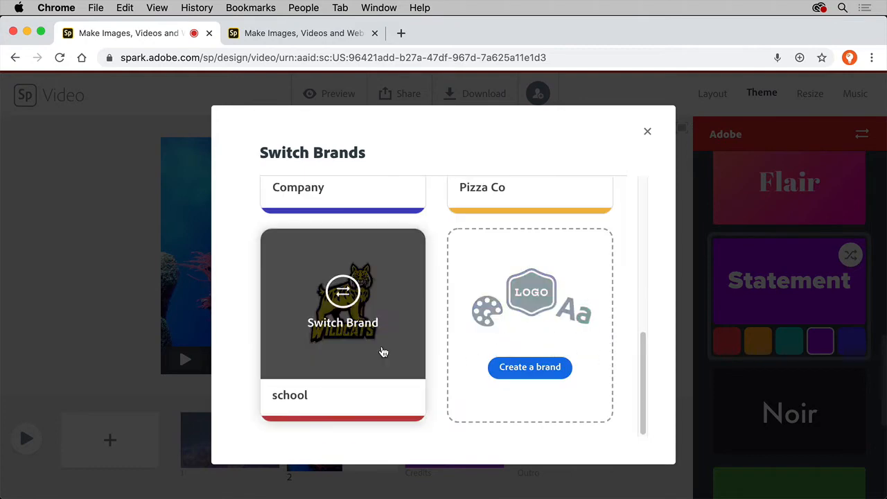
pyautogui.click(383, 352)
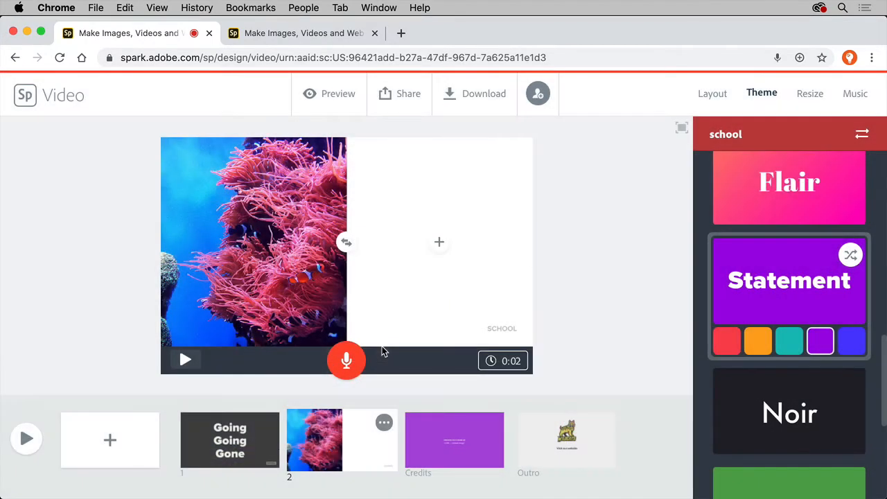
pyautogui.click(572, 437)
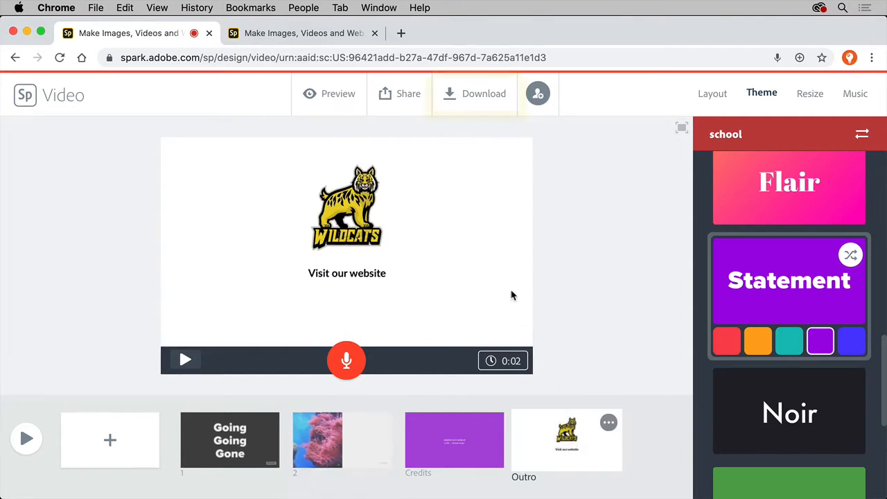
# Publish the video in the Education category with the author and Get noticed options turned off, and create its share link.
pyautogui.click(414, 101)
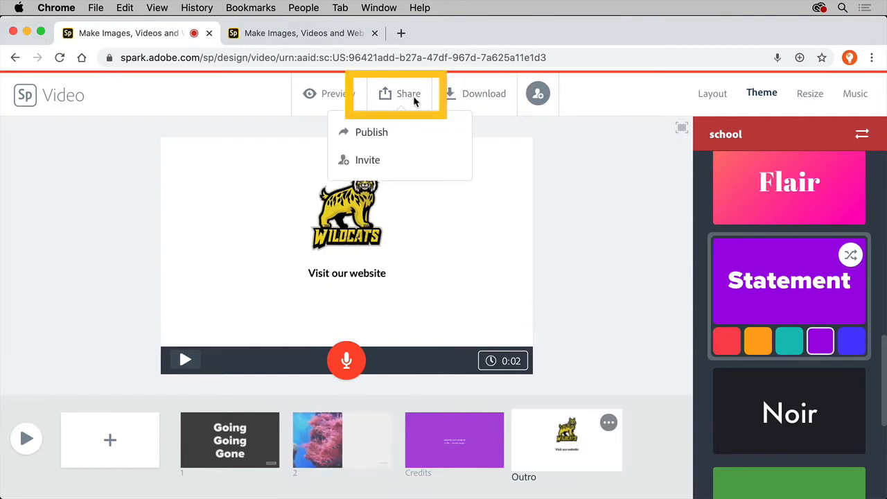
pyautogui.click(406, 132)
pyautogui.click(666, 151)
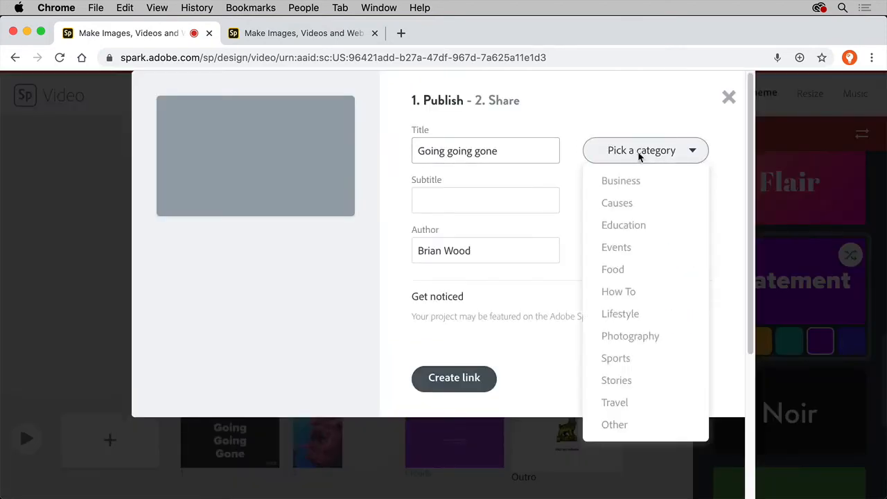
pyautogui.click(644, 226)
pyautogui.click(683, 253)
pyautogui.click(688, 322)
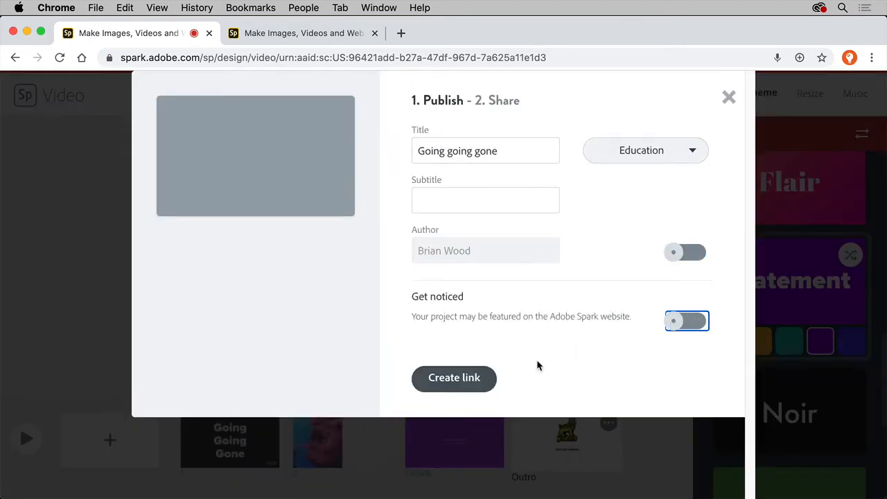
pyautogui.click(480, 380)
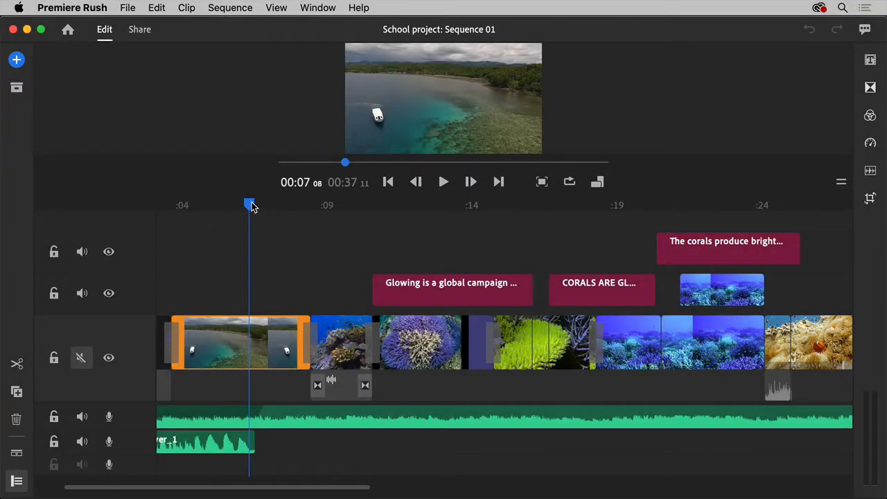
# In Premiere Rush, move the School project's playhead to about 00:12, at the "Glowing is a global campaign" title, and play the video full screen.
pyautogui.moveTo(251, 206); pyautogui.dragTo(409, 218)
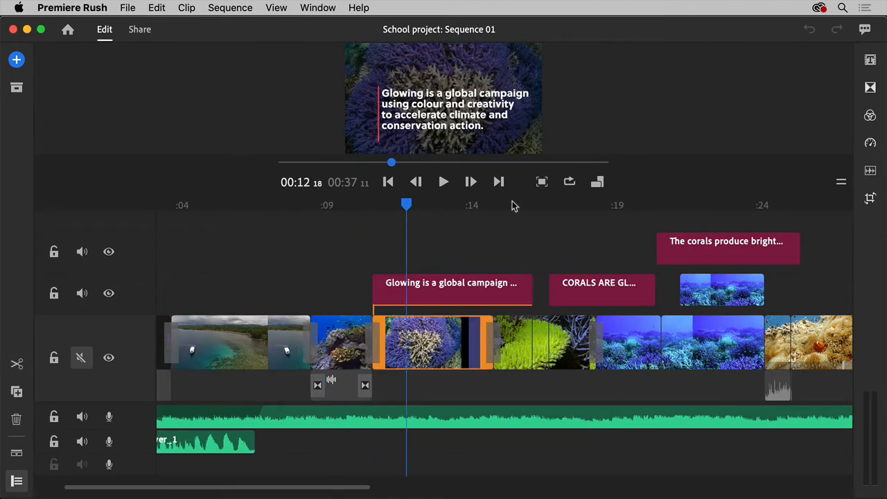
pyautogui.click(541, 183)
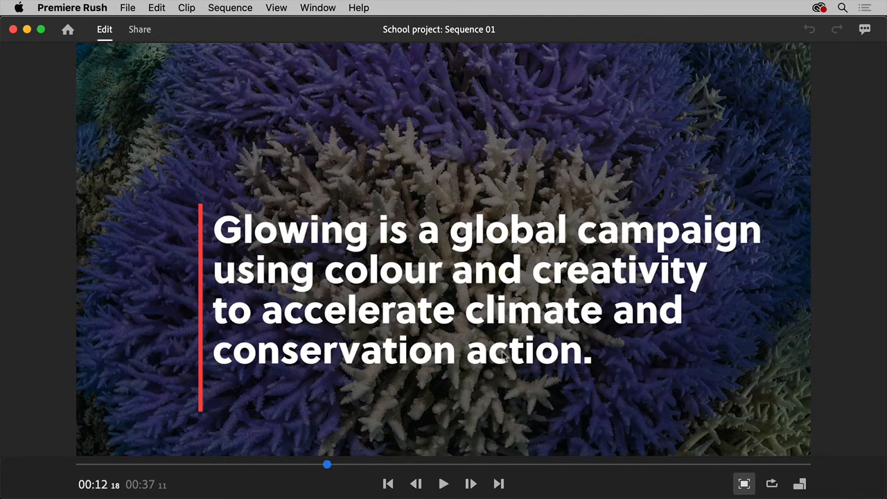
pyautogui.click(447, 483)
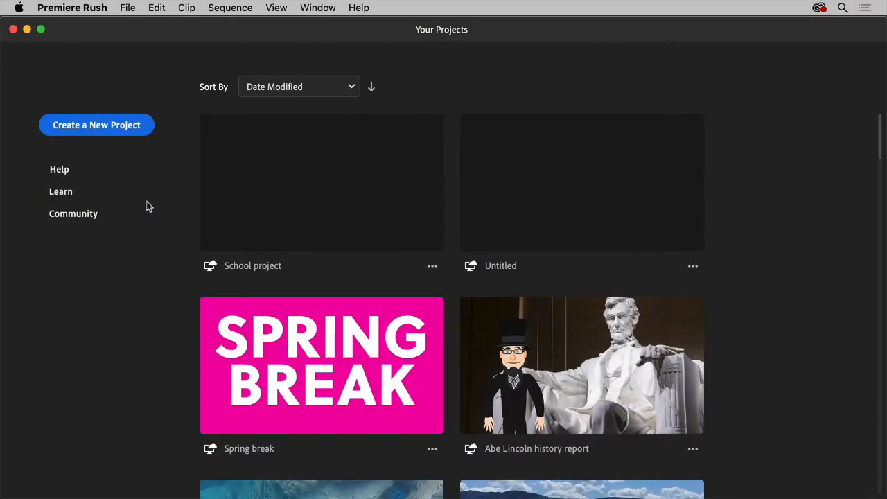
# Start a new project and select the Desktop clips 3, 4, 5, 6 and Animated logo, in that order.
pyautogui.click(130, 132)
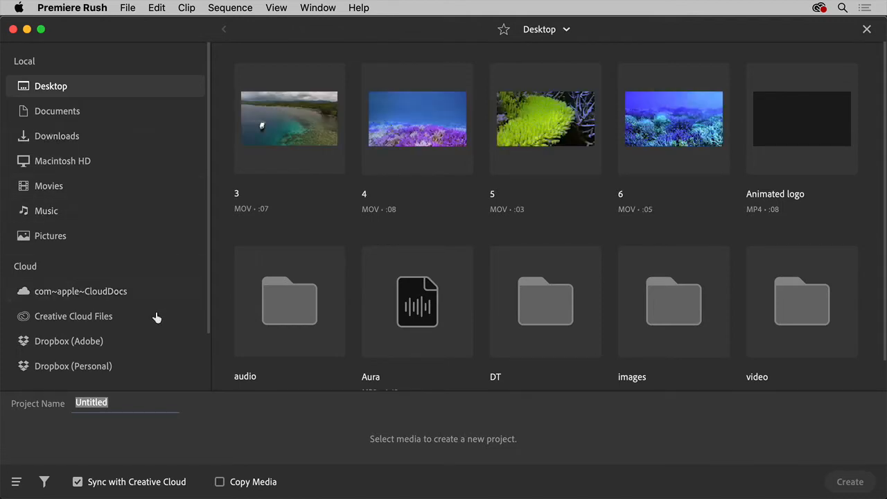
pyautogui.click(305, 132)
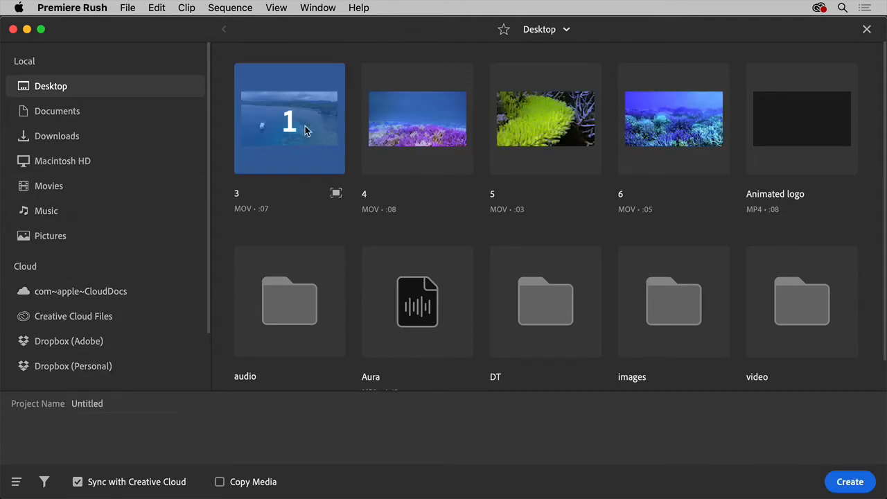
pyautogui.click(415, 125)
pyautogui.click(546, 123)
pyautogui.click(636, 131)
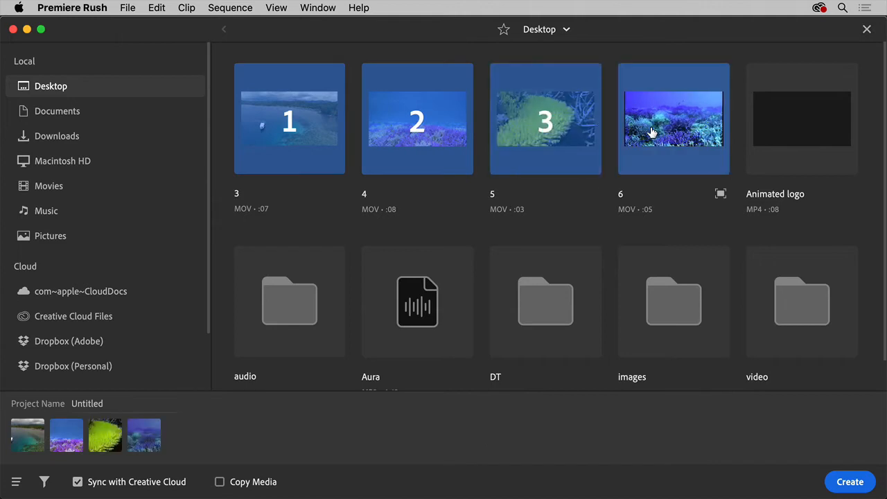
pyautogui.click(776, 128)
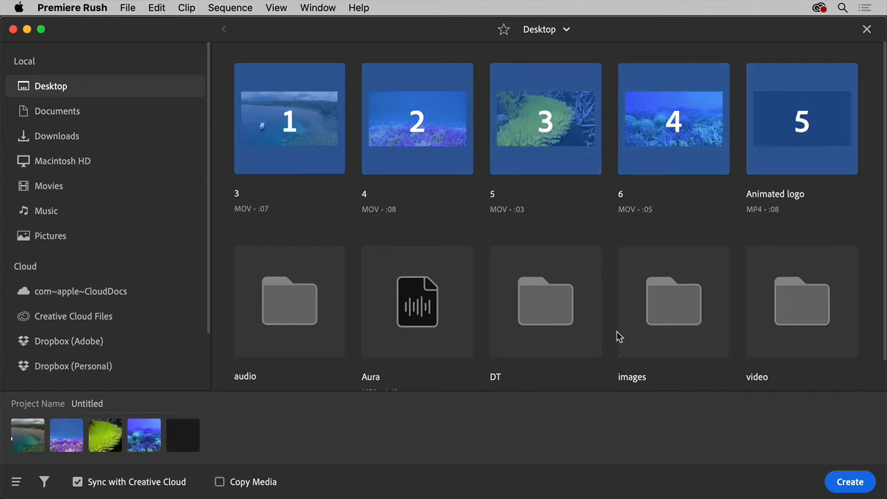
# Trim the end of clip 4.mov to a length of about 5 seconds and create the project.
pyautogui.click(462, 192)
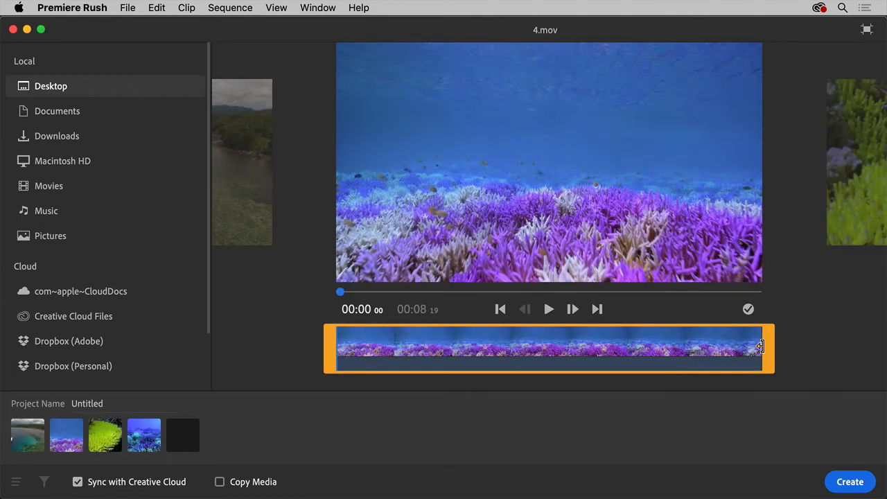
pyautogui.moveTo(760, 347); pyautogui.dragTo(582, 362)
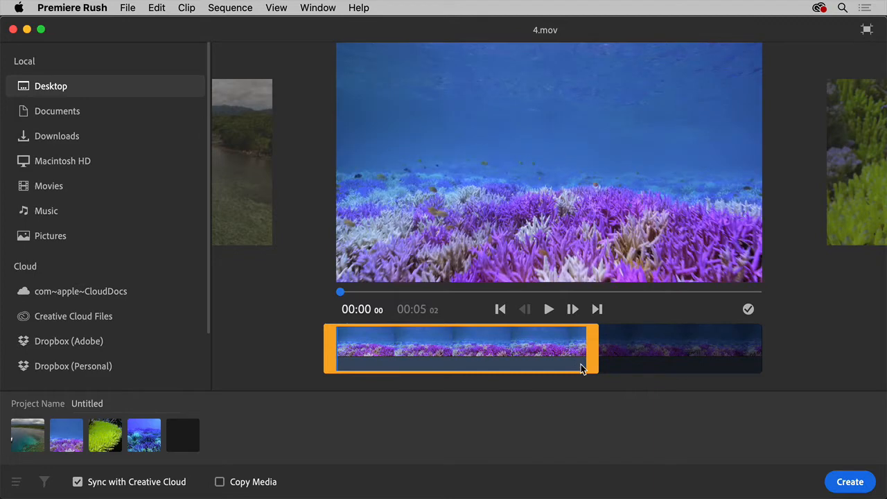
pyautogui.click(841, 483)
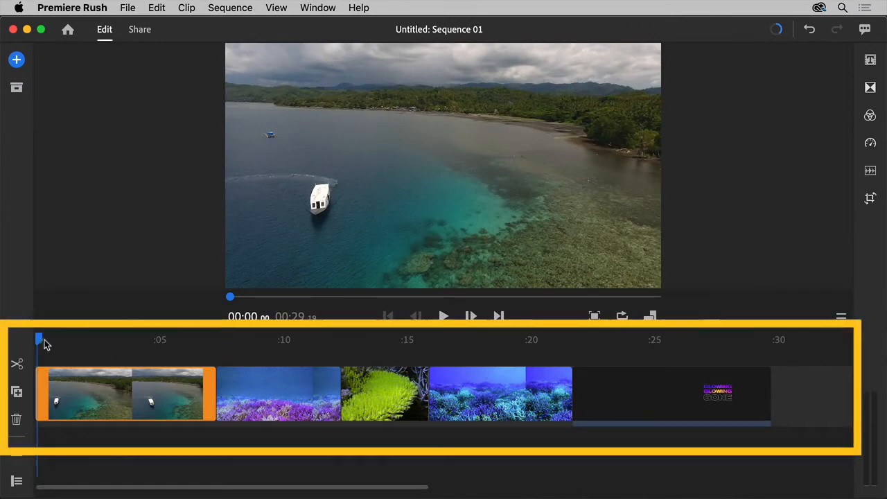
# Move the Animated logo clip to the start of the timeline and trim the boat clip's end so it lasts about 4 seconds.
pyautogui.moveTo(40, 340); pyautogui.dragTo(335, 351)
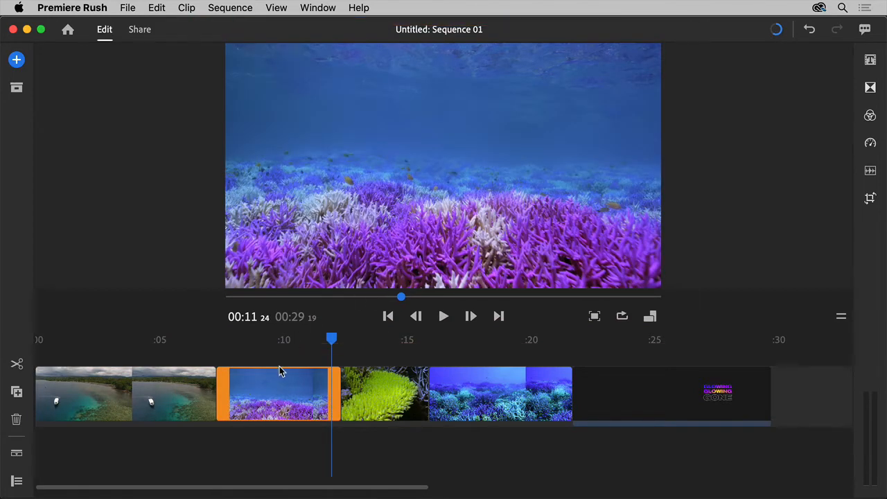
pyautogui.moveTo(622, 382); pyautogui.dragTo(83, 404)
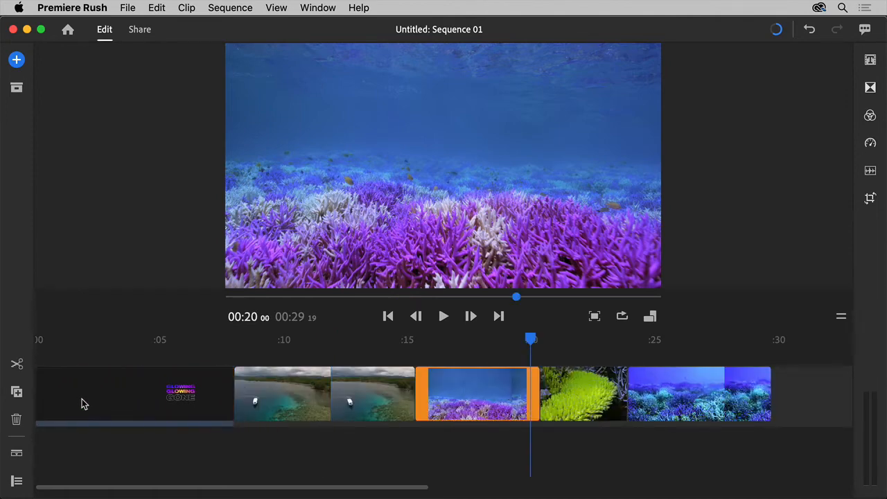
pyautogui.click(285, 406)
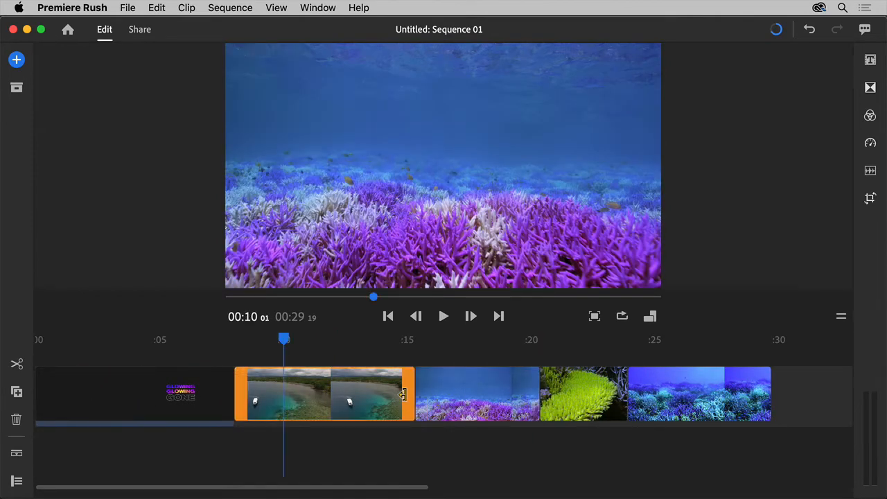
pyautogui.moveTo(402, 394); pyautogui.dragTo(318, 399)
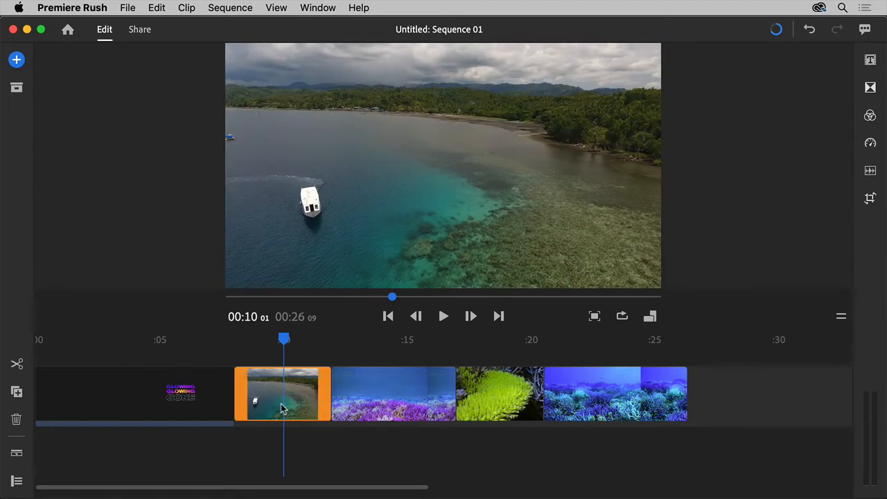
# Show the timeline's track controls, then hide the main video track and make it visible again.
pyautogui.click(17, 482)
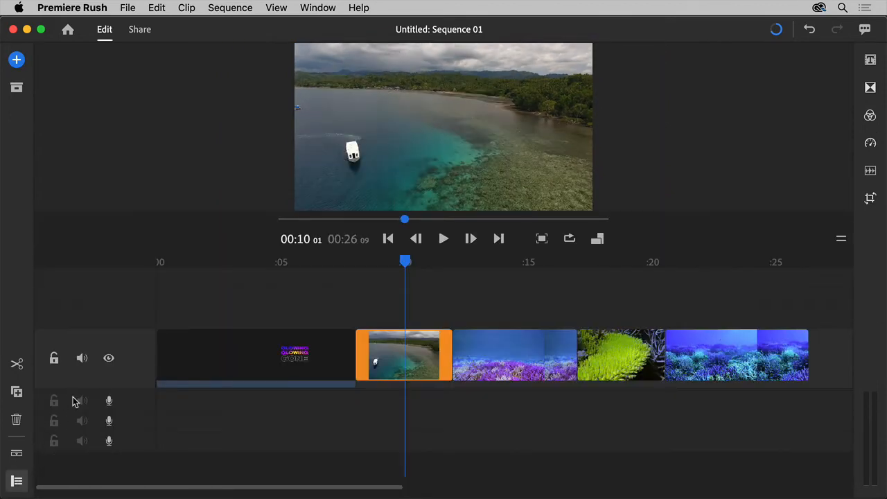
pyautogui.click(109, 359)
pyautogui.click(108, 360)
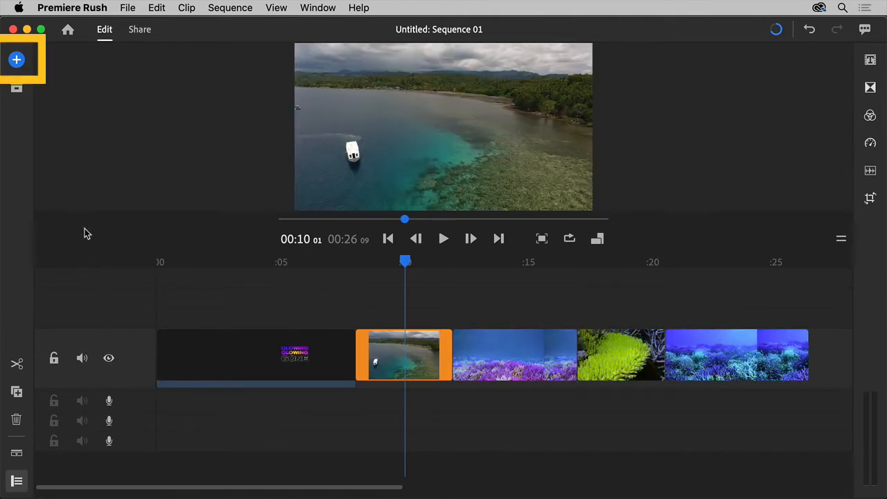
# Add the Aura music file from the Desktop to the project and move it to the start of the timeline.
pyautogui.click(17, 61)
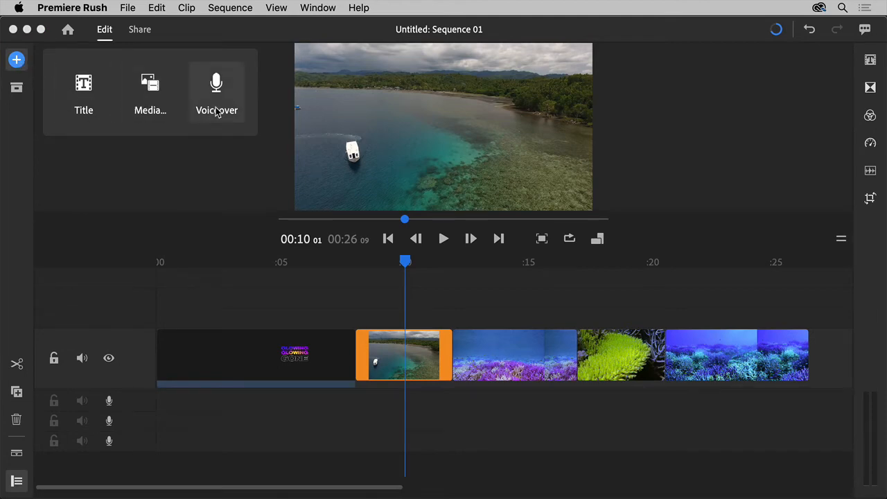
pyautogui.click(145, 90)
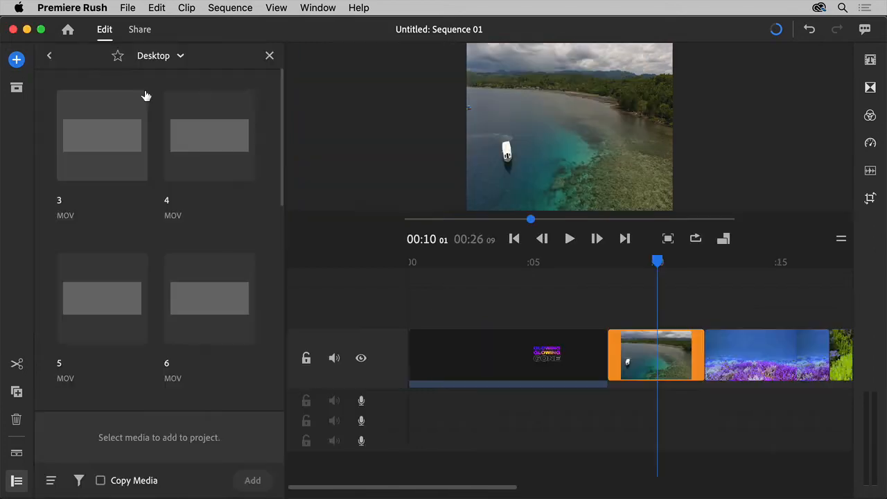
pyautogui.scroll(-5, 154, 122)
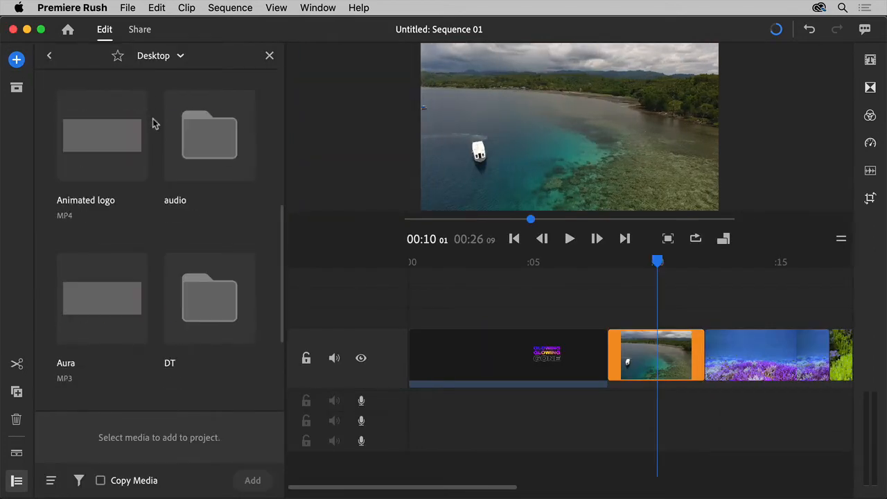
pyautogui.click(109, 142)
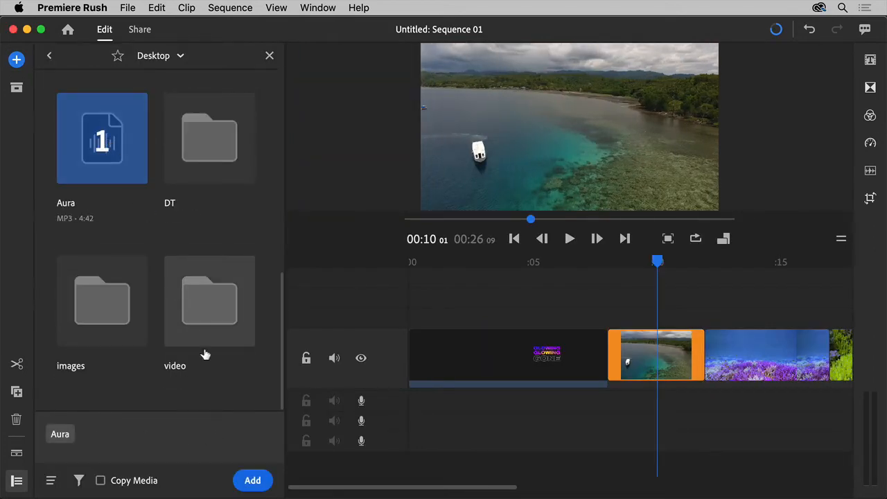
pyautogui.click(253, 480)
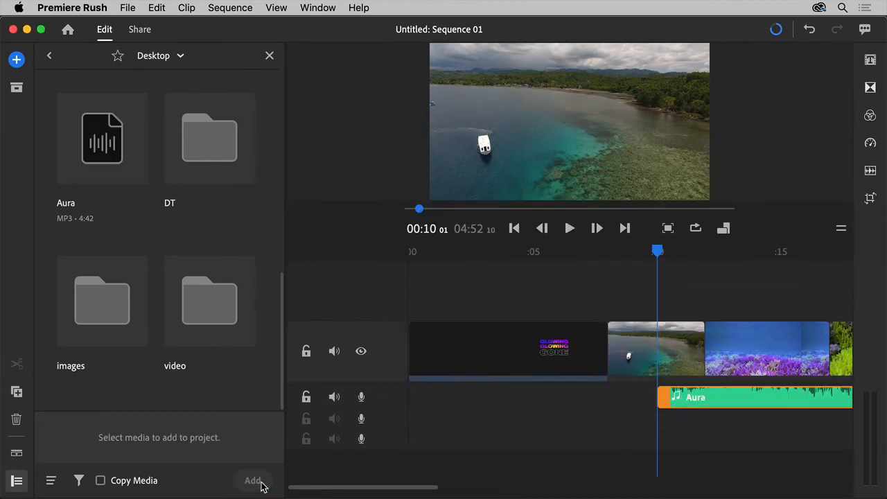
pyautogui.moveTo(725, 402); pyautogui.dragTo(469, 409)
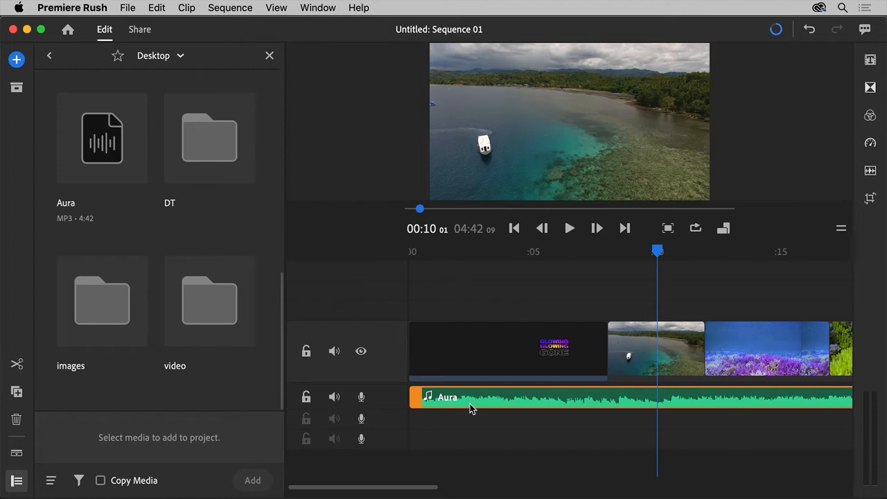
# Record a voiceover of about 6.5 seconds on the second audio track and move it to start at about 5 seconds.
pyautogui.click(26, 62)
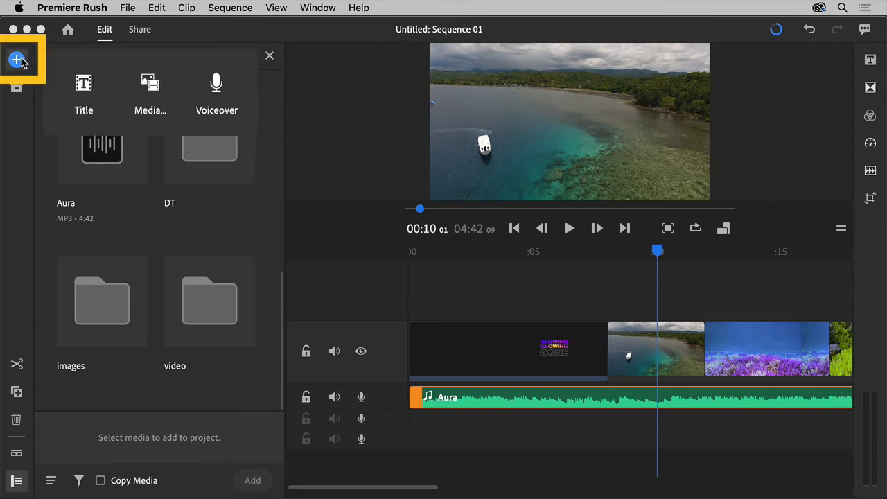
pyautogui.click(217, 83)
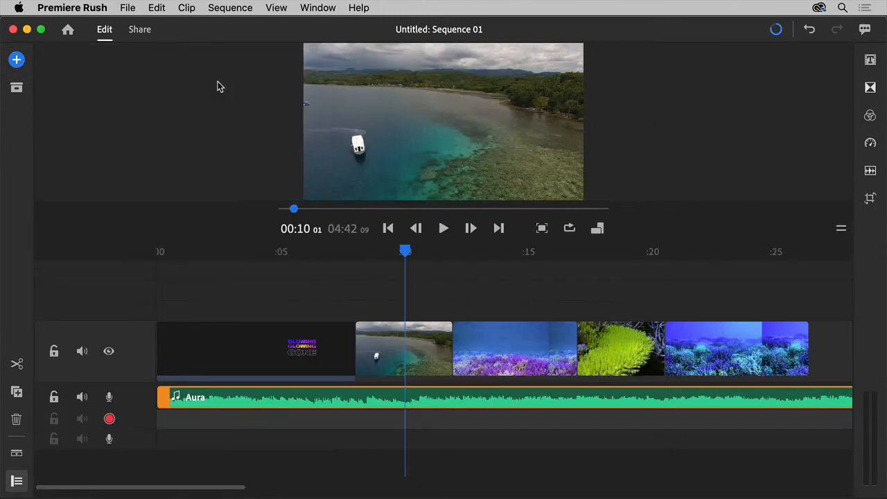
pyautogui.click(110, 419)
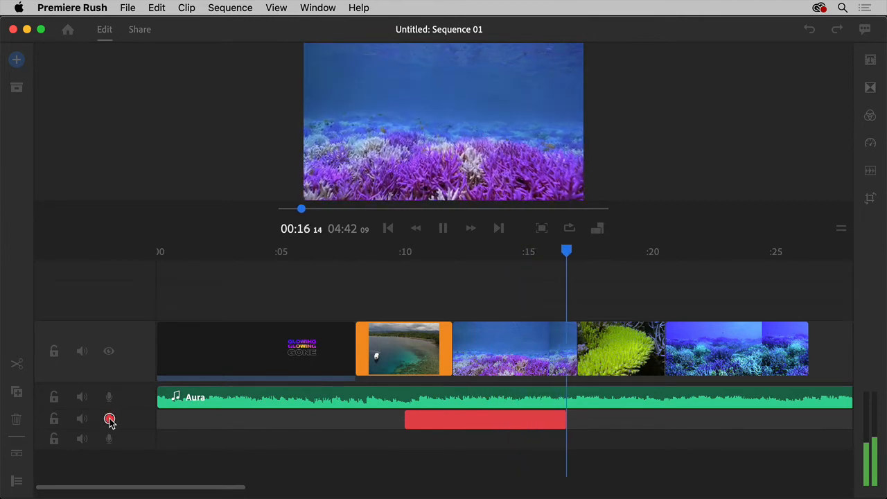
pyautogui.click(109, 419)
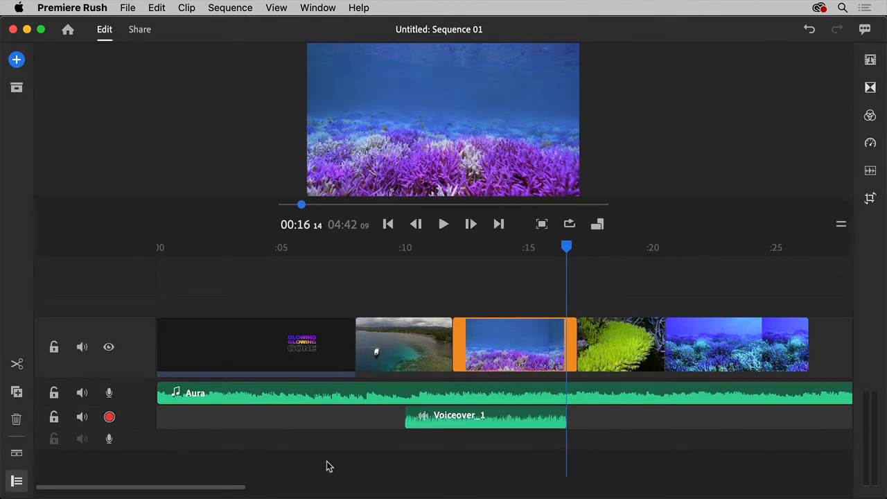
pyautogui.moveTo(448, 426); pyautogui.dragTo(326, 427)
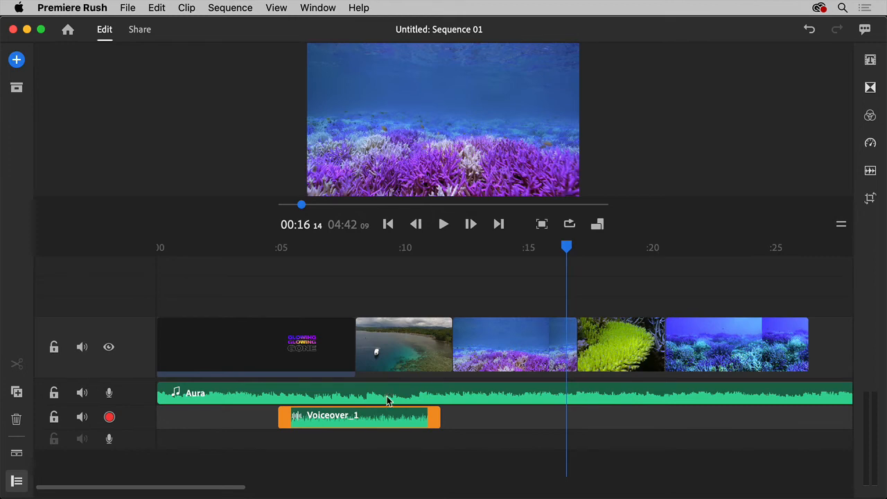
# Turn on Auto duck for the Aura music clip and set its reduction to 59.
pyautogui.click(410, 393)
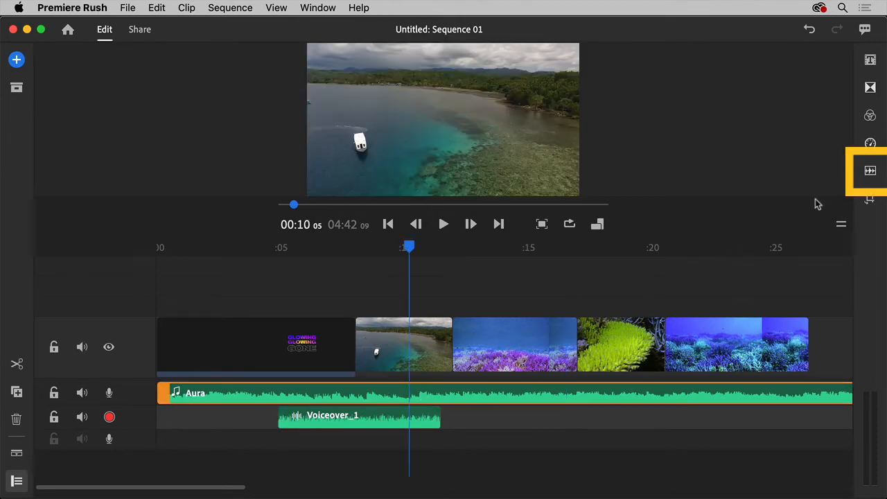
pyautogui.click(869, 172)
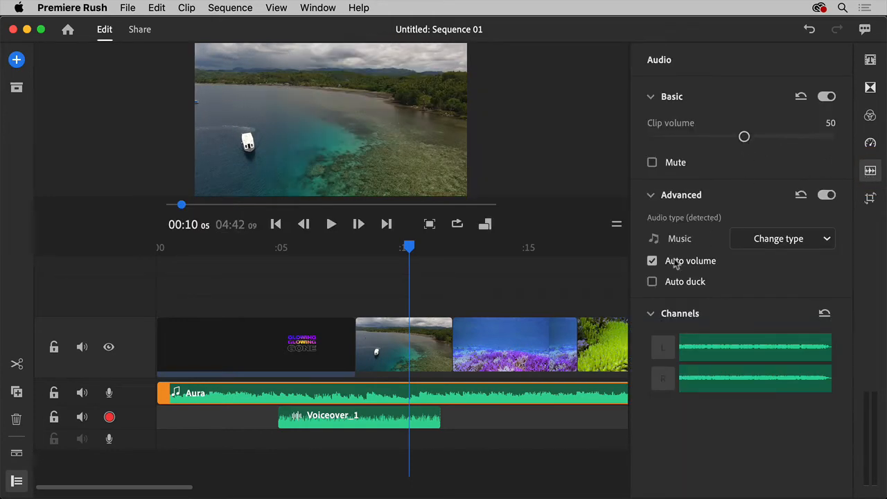
pyautogui.click(653, 282)
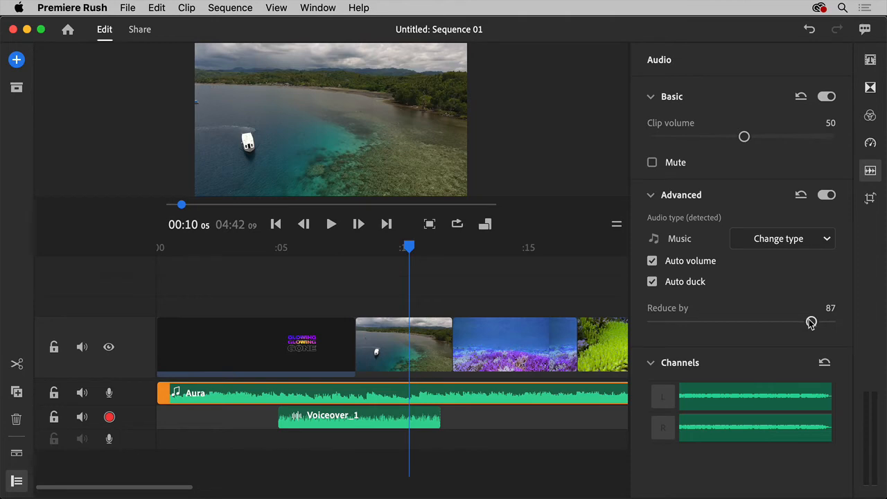
pyautogui.moveTo(811, 322); pyautogui.dragTo(760, 323)
# Add a title in the Line and Push Left style at about 12 seconds, over the purple coral clip.
pyautogui.moveTo(410, 251); pyautogui.dragTo(468, 258)
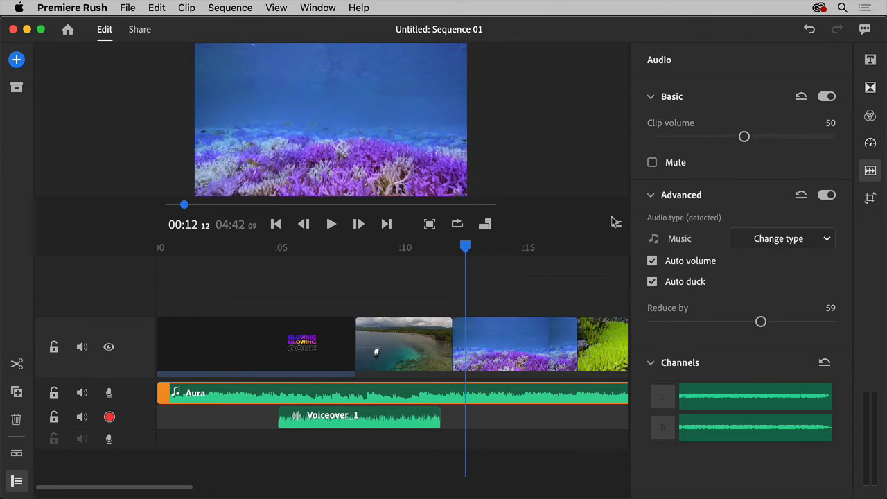
pyautogui.click(871, 61)
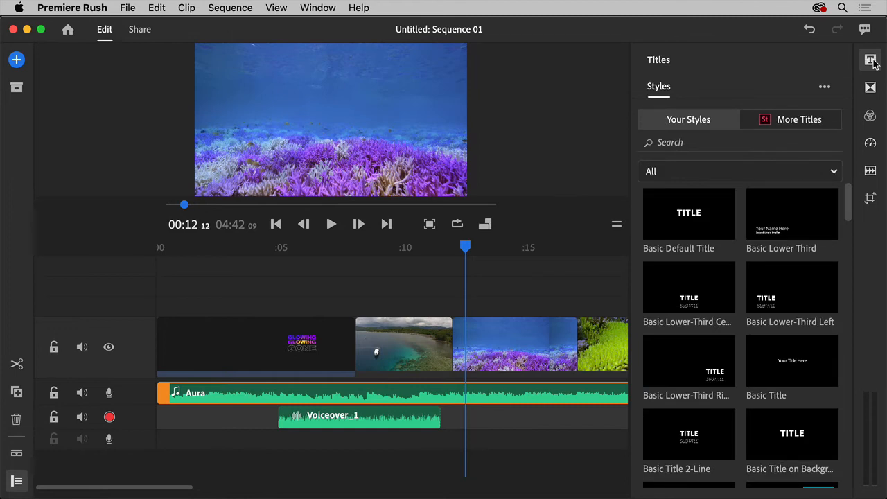
pyautogui.scroll(-10, 800, 320)
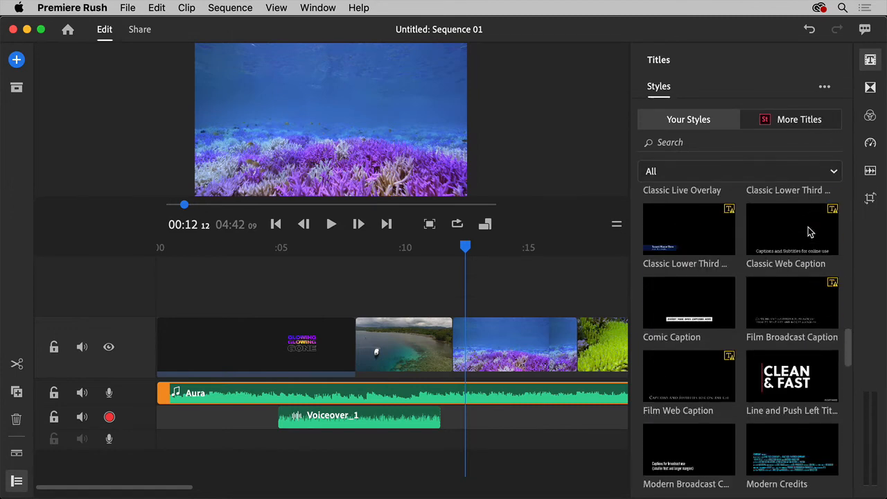
pyautogui.click(795, 384)
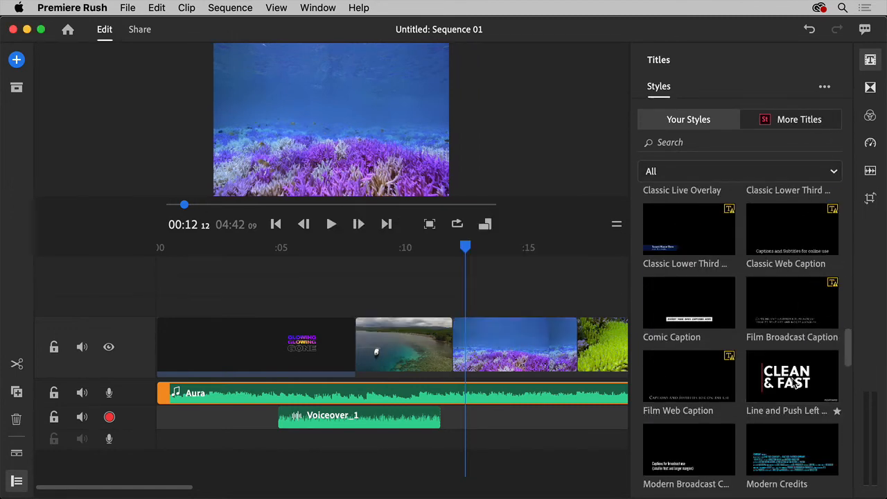
# Replace the title's text with "Save the coral reef" and close the title settings.
pyautogui.click(493, 228)
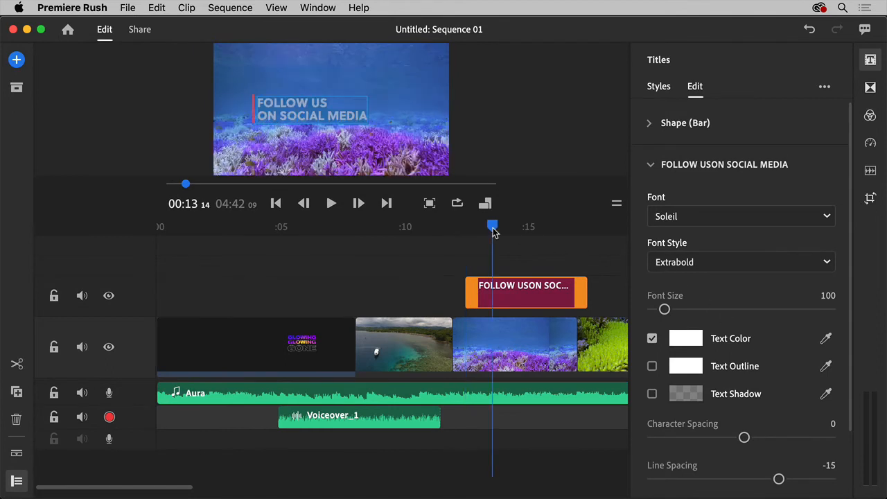
pyautogui.click(527, 290)
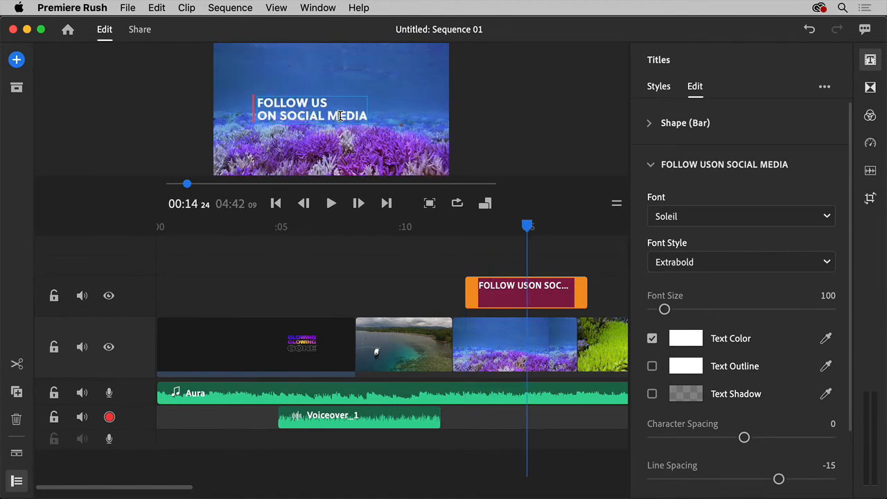
pyautogui.write('Save the coral reed')
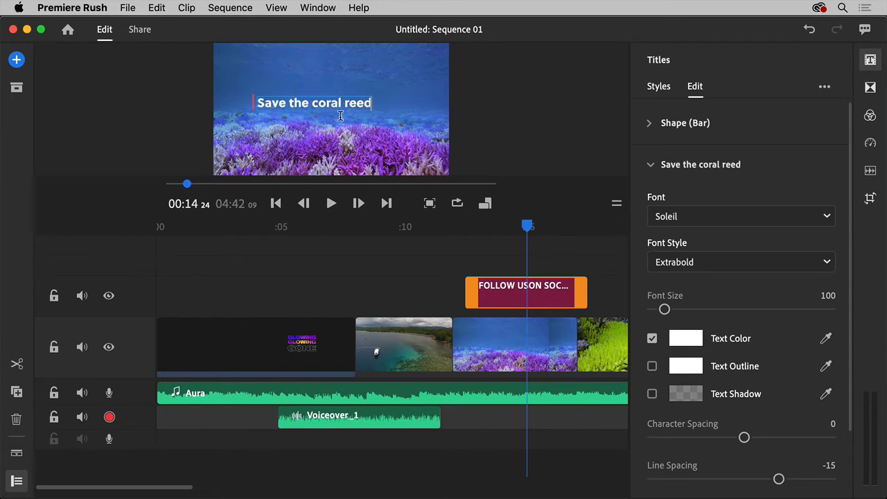
pyautogui.press('BackSpace')
pyautogui.write('f')
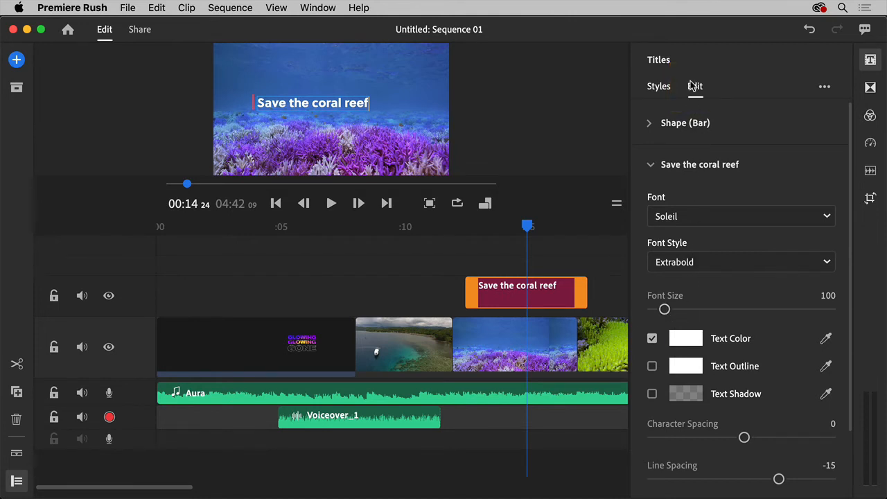
pyautogui.click(870, 63)
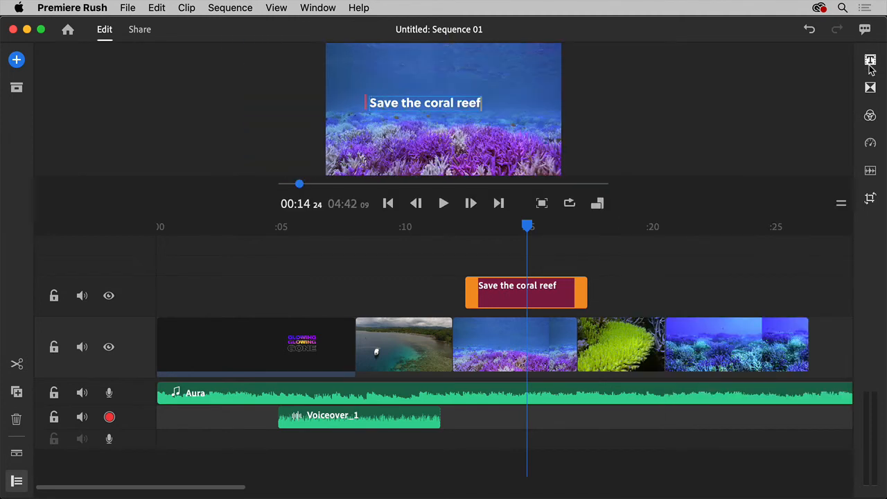
# Apply a Cross Dissolve transition to the boat clip and play back the change into the purple coral clip.
pyautogui.click(406, 338)
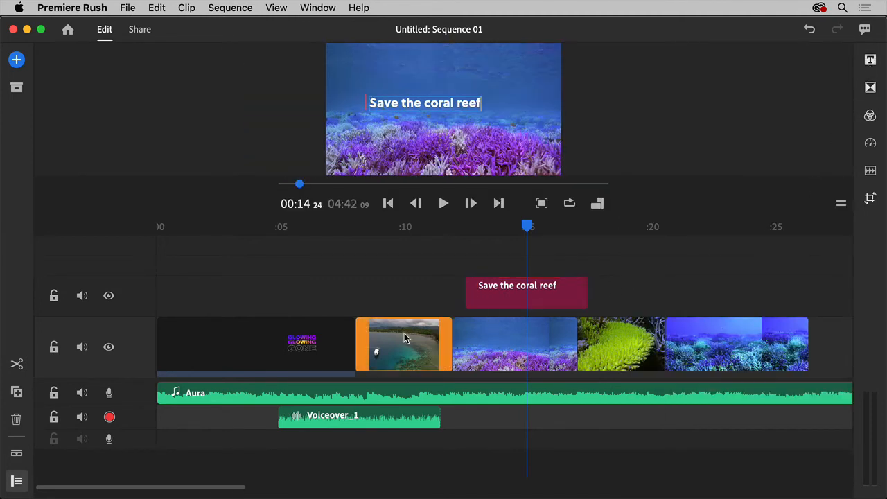
pyautogui.click(406, 338)
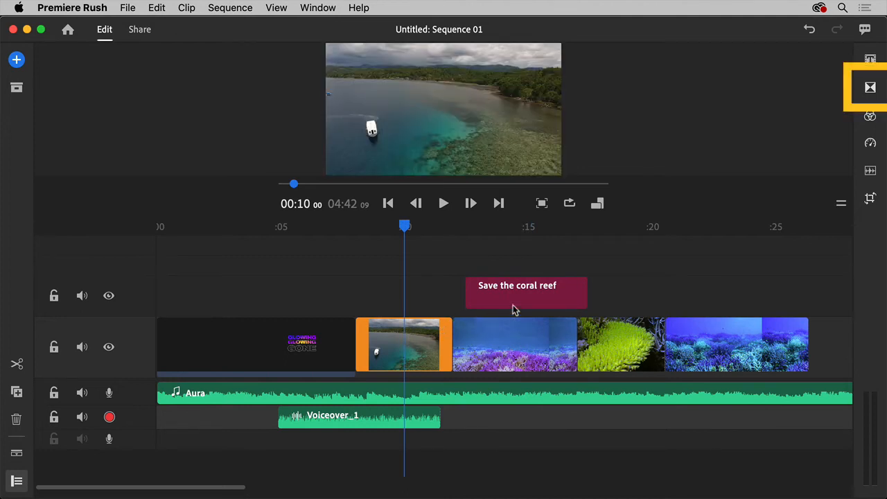
pyautogui.click(870, 88)
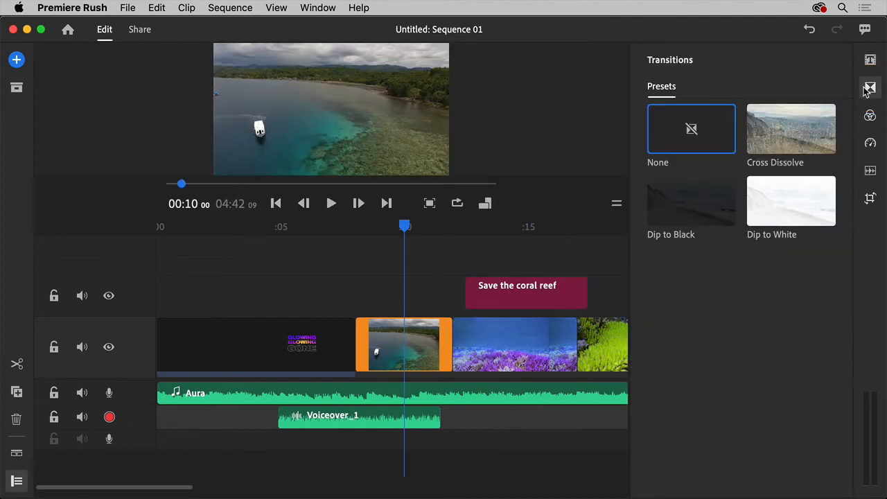
pyautogui.click(814, 134)
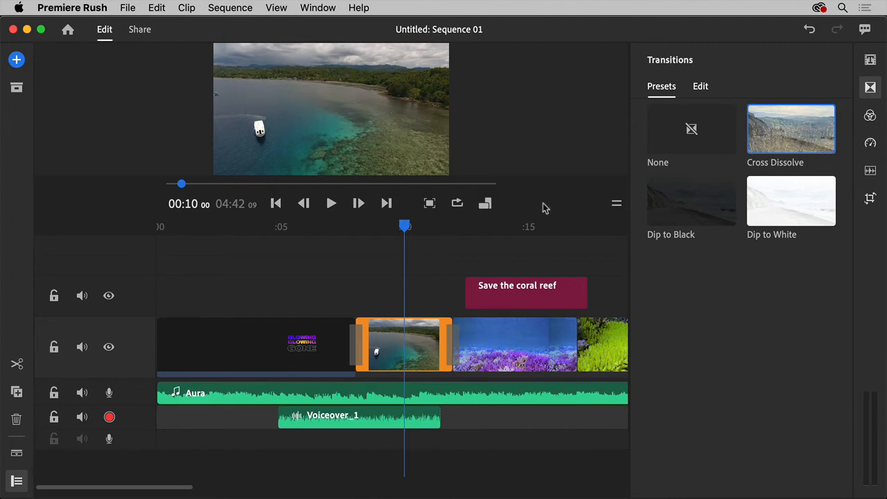
pyautogui.click(331, 205)
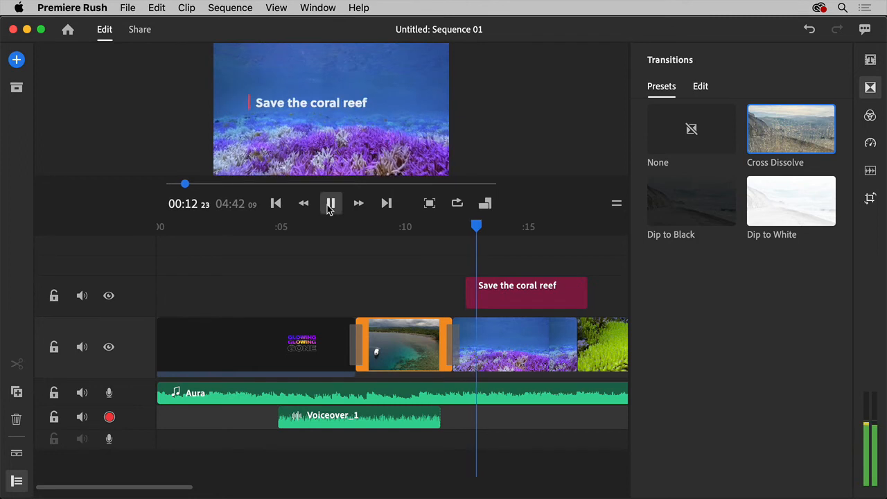
pyautogui.click(331, 208)
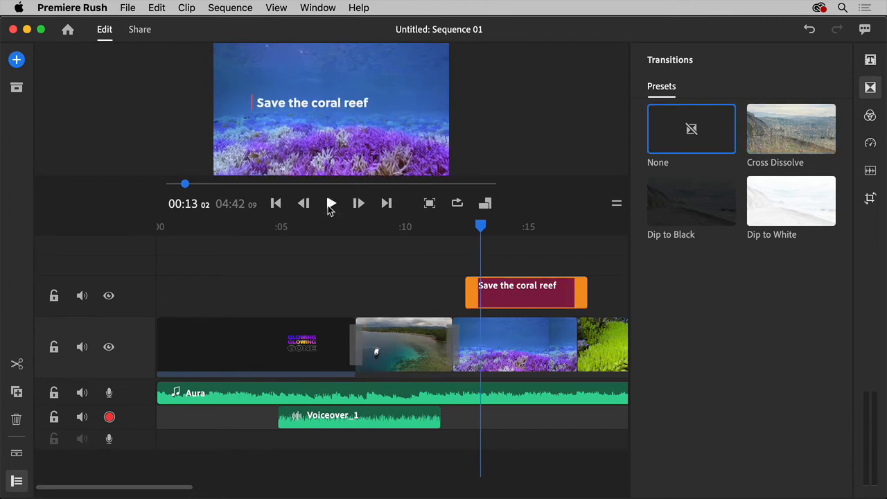
# Limit the boat clip's speed range to its middle section, set the range speed to 235%, and return the playhead to before that section.
pyautogui.click(376, 237)
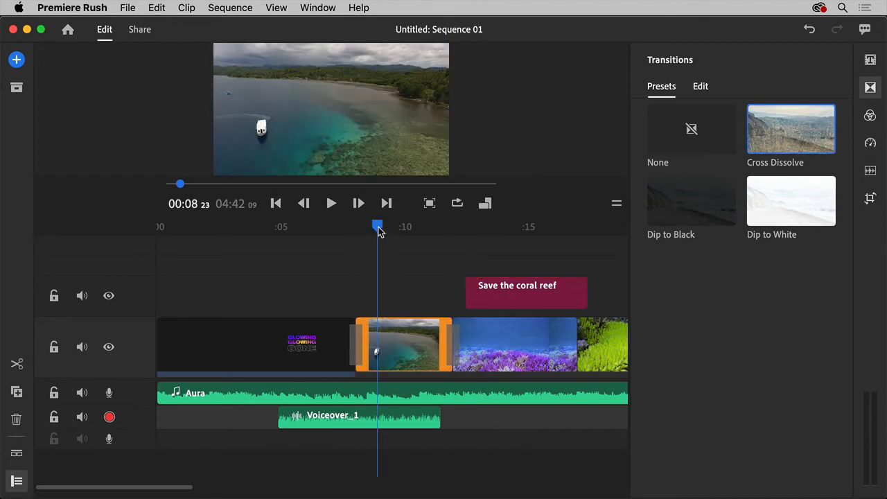
pyautogui.click(400, 332)
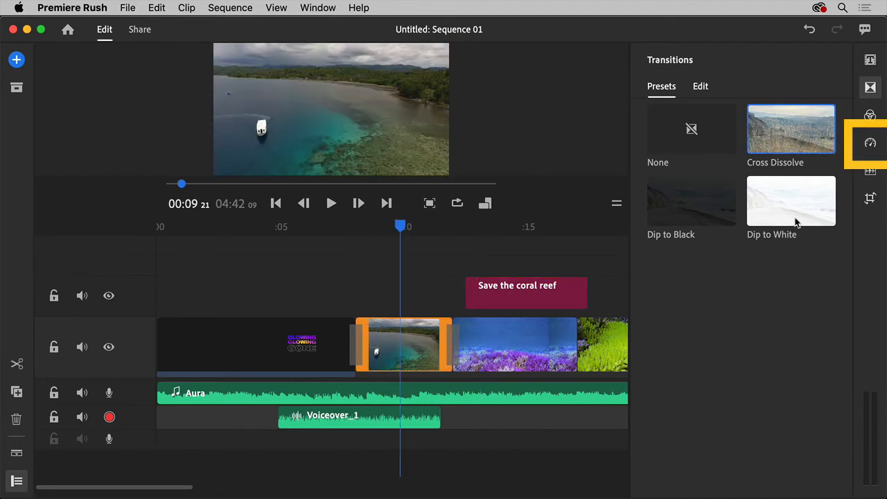
pyautogui.click(870, 144)
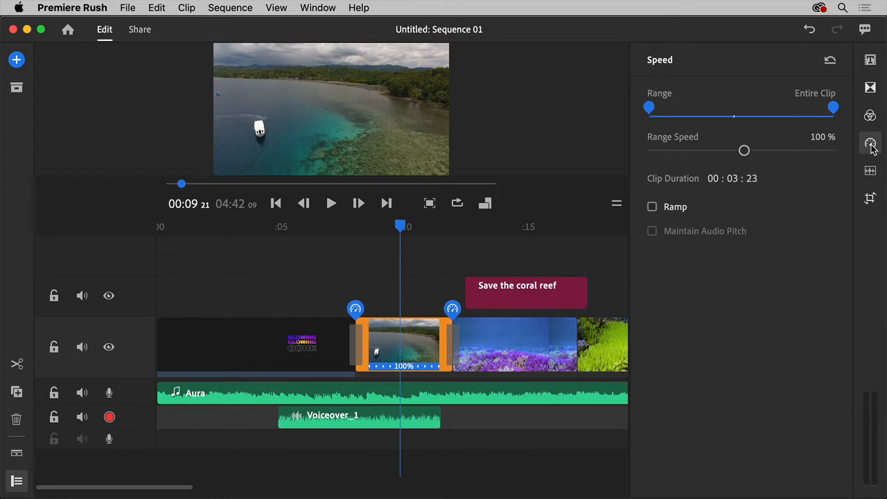
pyautogui.moveTo(452, 308); pyautogui.dragTo(423, 308)
pyautogui.moveTo(365, 313); pyautogui.dragTo(382, 311)
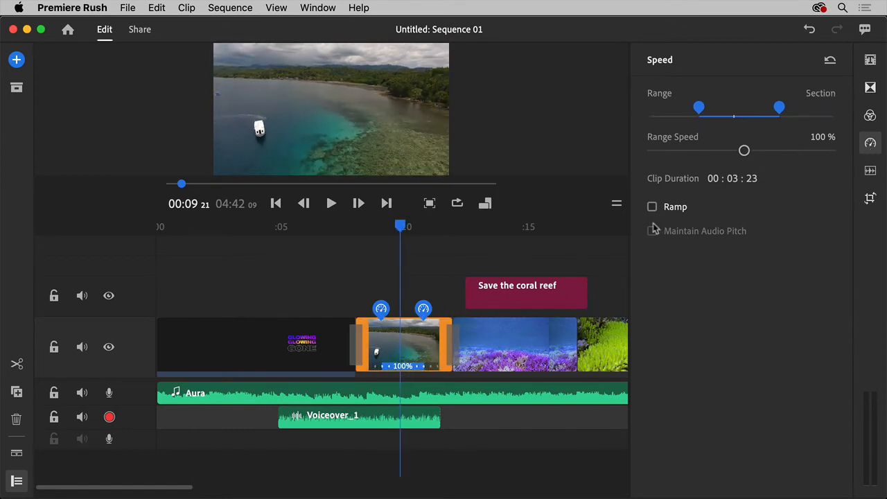
pyautogui.moveTo(744, 152); pyautogui.dragTo(777, 153)
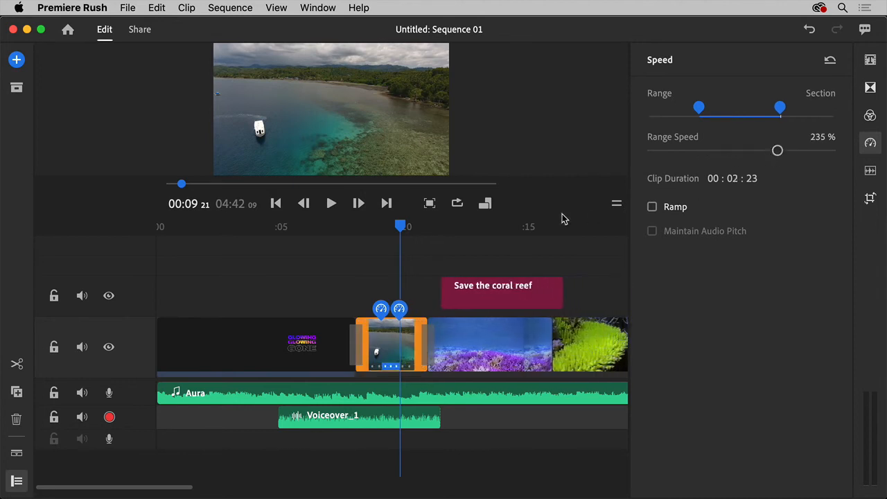
pyautogui.click(372, 229)
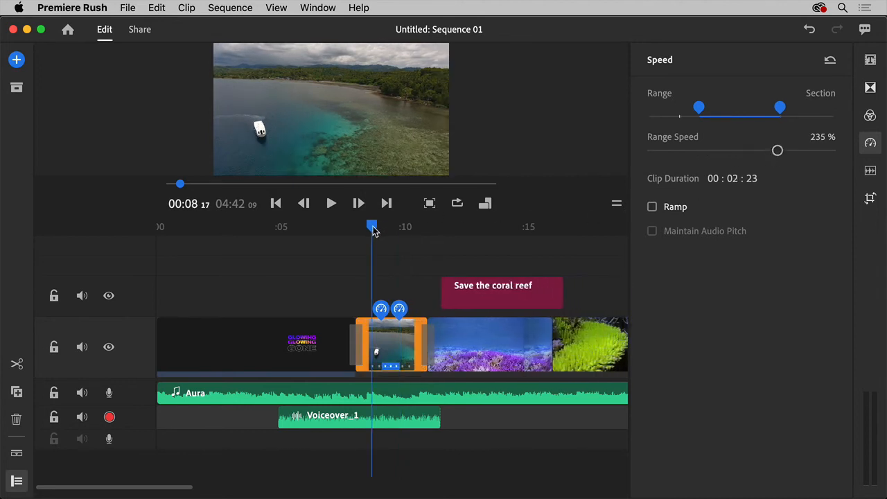
# Play back the boat clip with its speed change and view the clip's transform settings.
pyautogui.press('space')
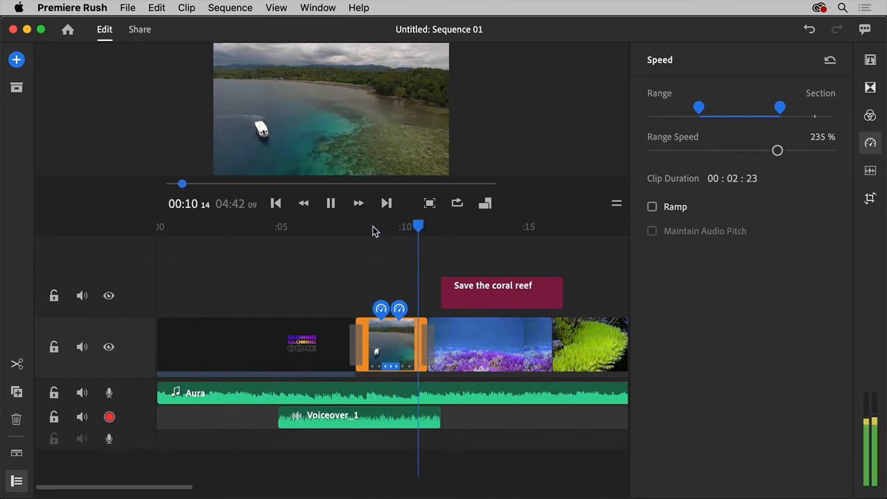
pyautogui.press('space')
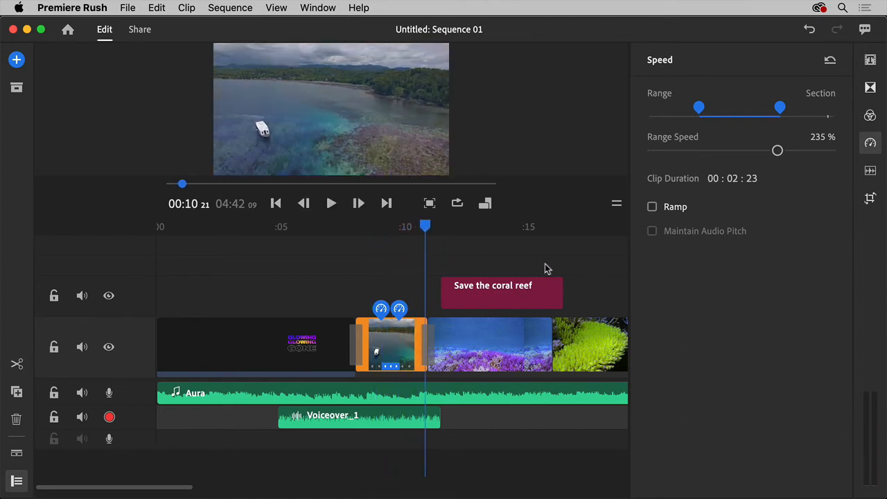
pyautogui.click(868, 200)
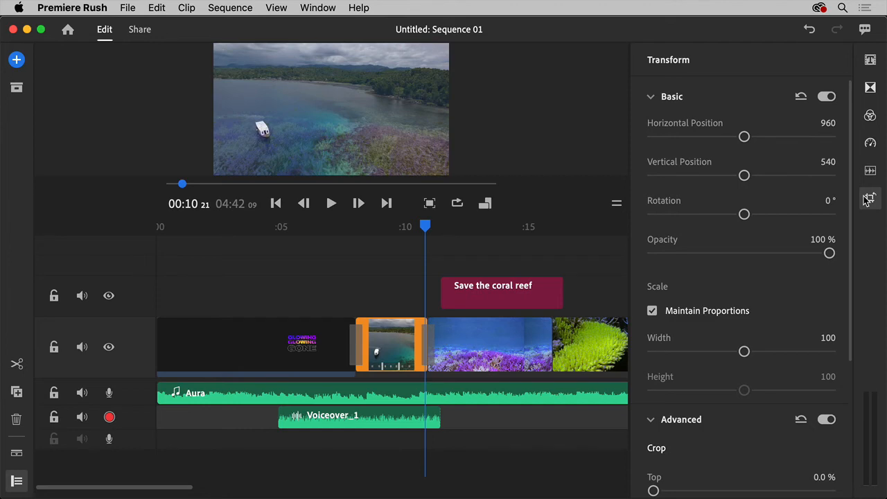
# Try a black-and-white built-in color preset on the boat clip and return it to None.
pyautogui.click(870, 118)
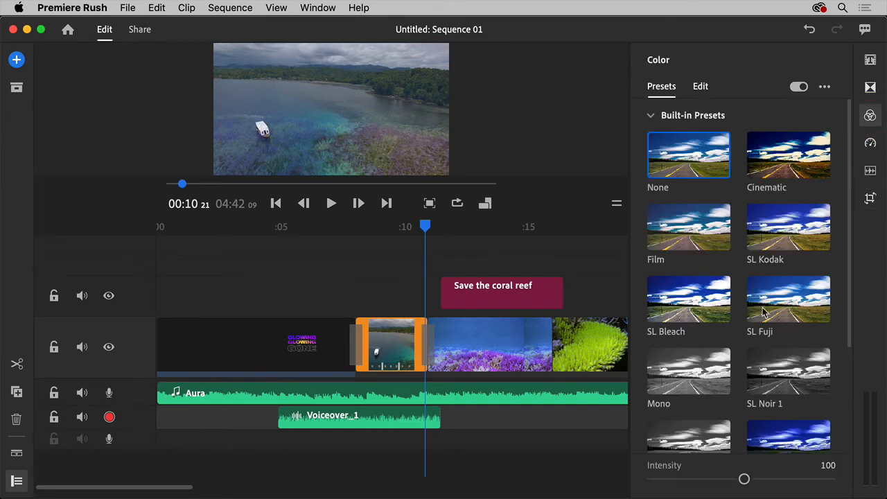
pyautogui.click(716, 372)
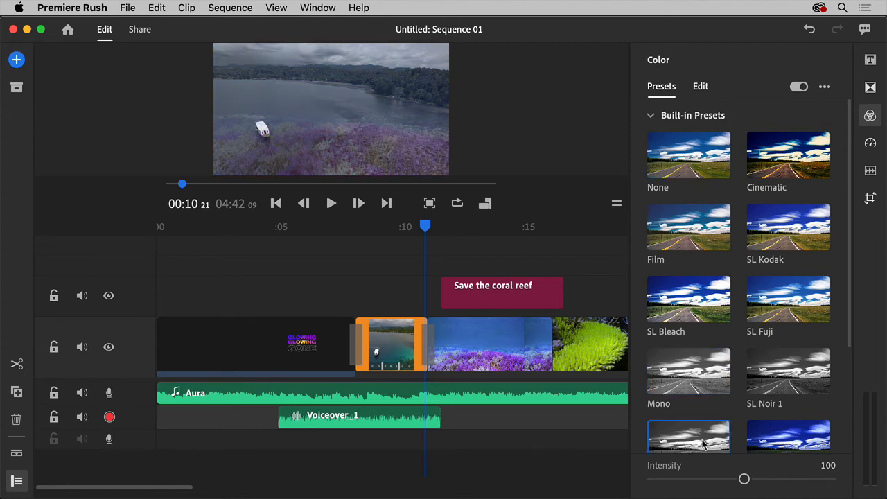
pyautogui.click(697, 169)
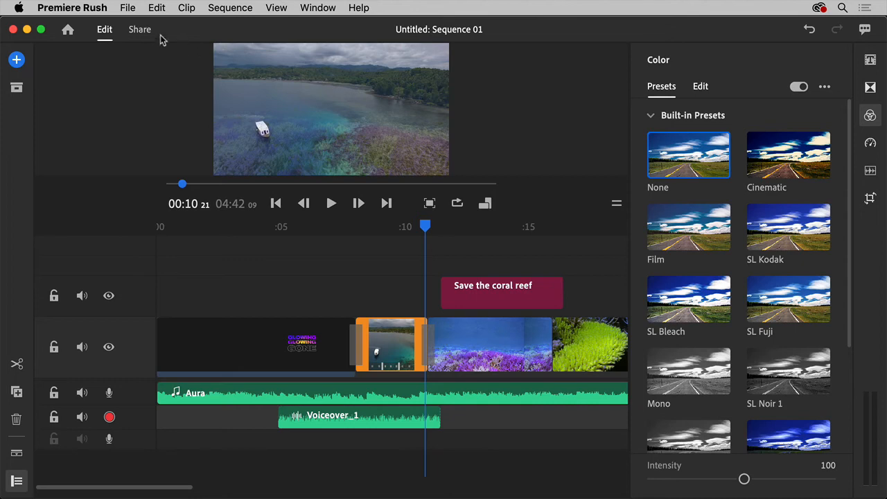
# Show the sharing destinations for Sequence 01 and enable YouTube as a publishing destination.
pyautogui.click(139, 30)
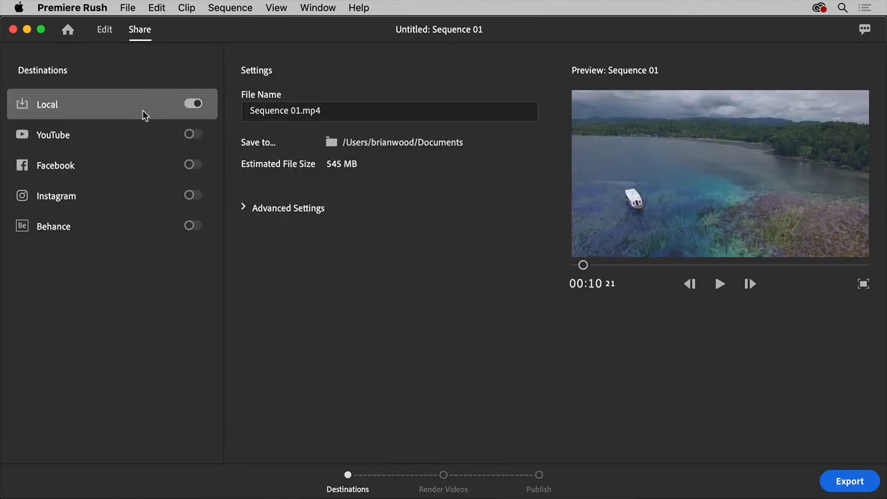
pyautogui.click(144, 135)
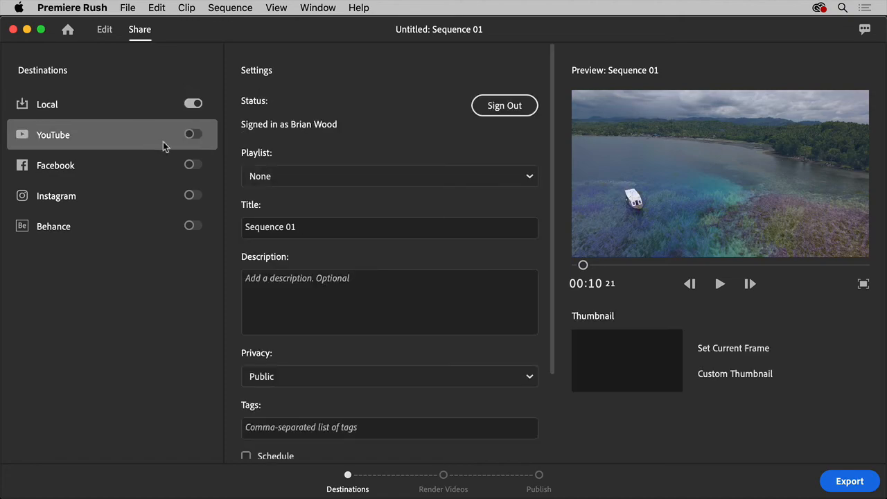
pyautogui.click(194, 135)
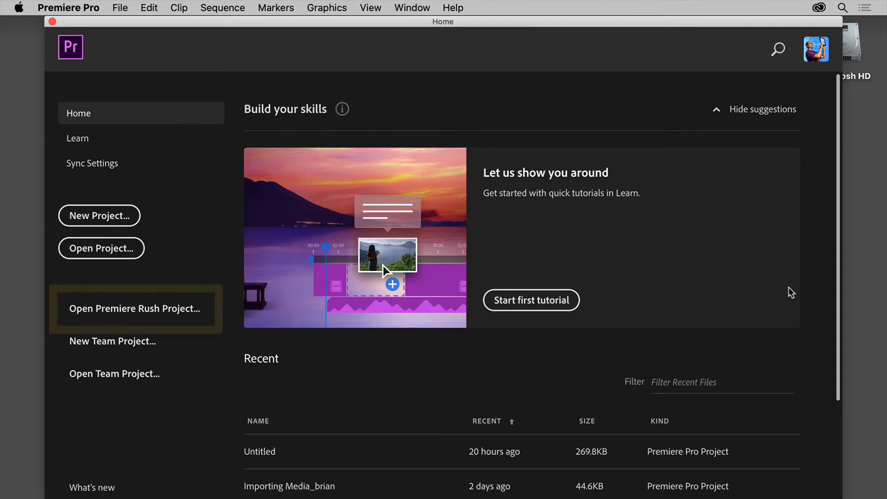
# Switch to Premiere Pro, open the Untitled Premiere Rush project with the boat thumbnail, and move the playhead to 00:00:06:24.
pyautogui.click(175, 310)
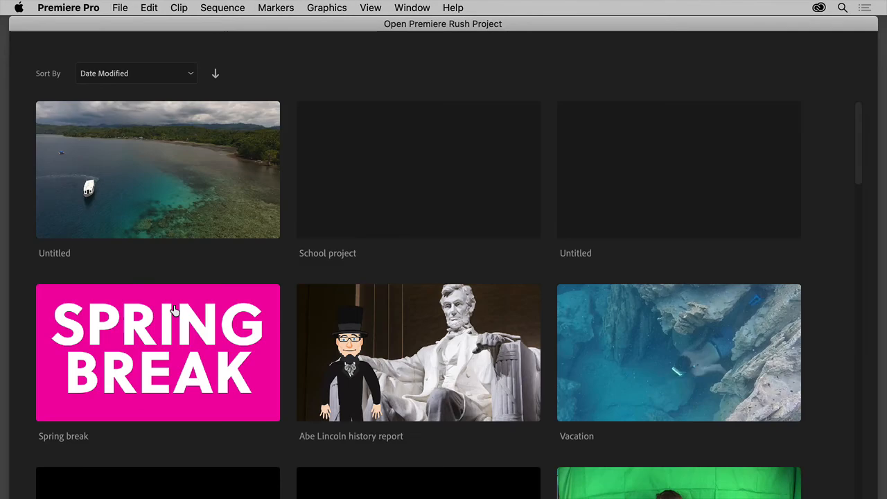
pyautogui.click(179, 211)
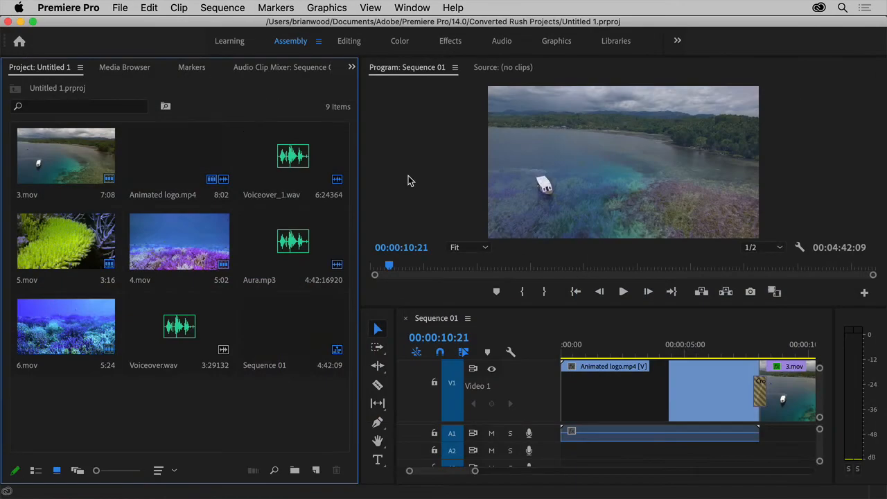
pyautogui.moveTo(602, 354); pyautogui.dragTo(733, 354)
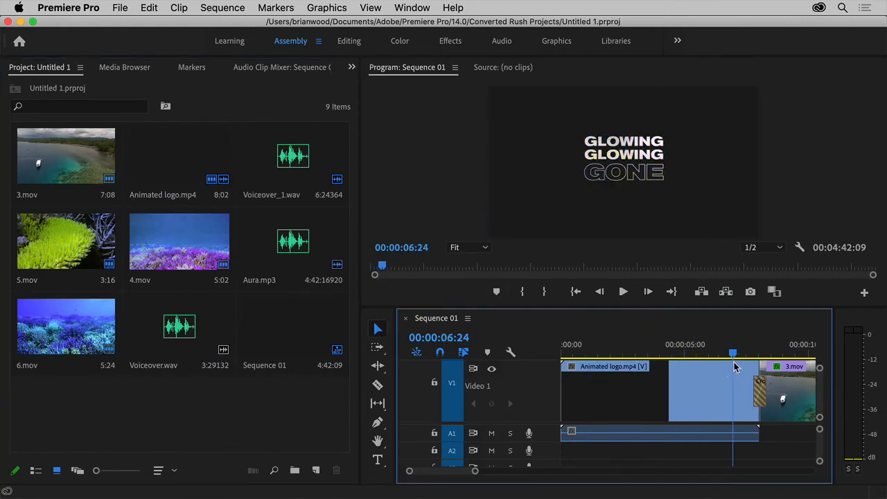
# Select the Animated logo.mp4 clip on Video 1 and look at the Adobe Dynamic Link commands.
pyautogui.click(712, 397)
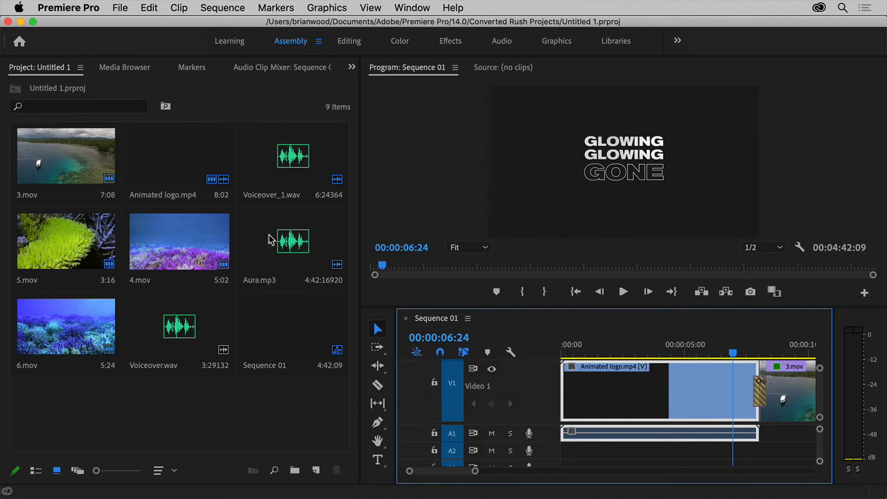
pyautogui.click(124, 11)
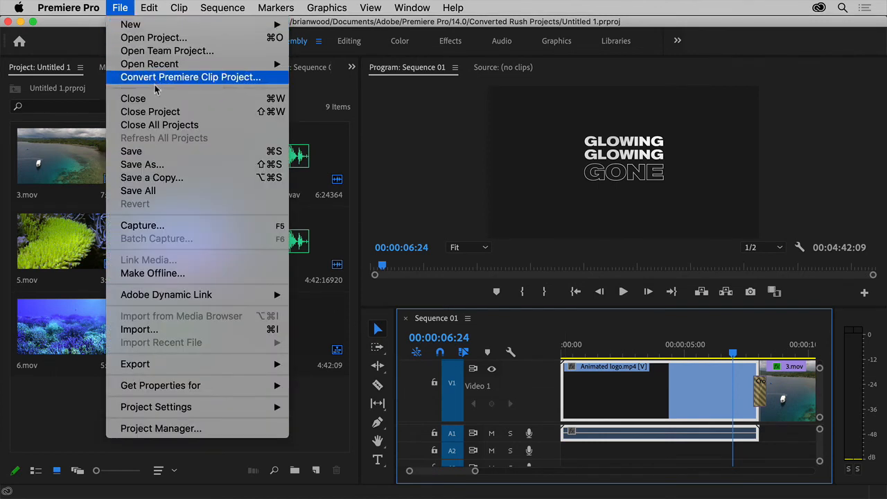
pyautogui.moveTo(248, 298)
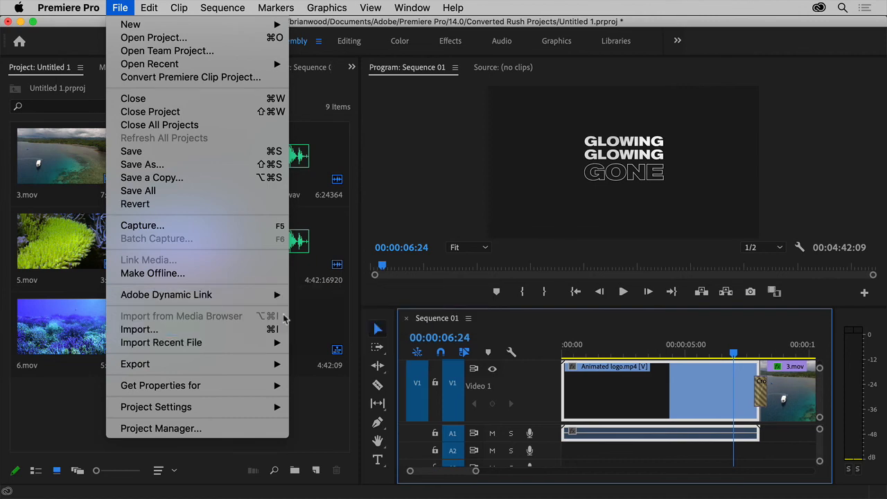
# Switch to the Libraries workspace and add the Coral graphic from Project 1 Library to the project.
pyautogui.click(610, 43)
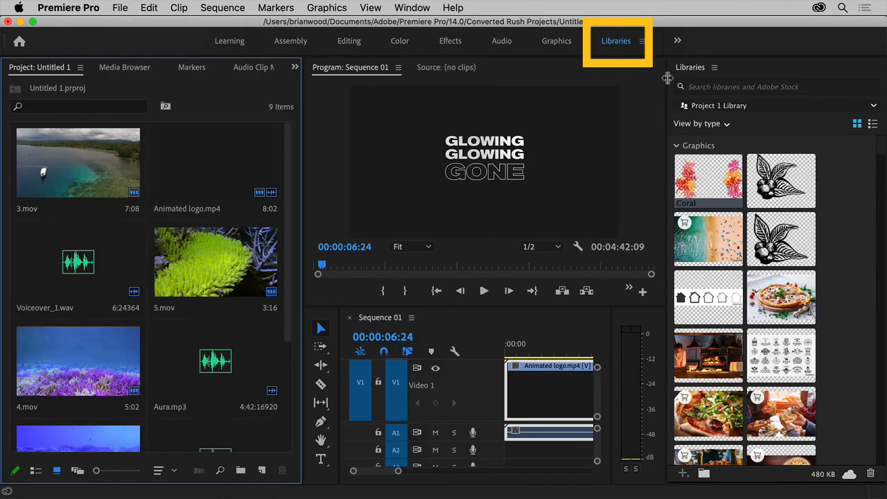
pyautogui.moveTo(216, 187); pyautogui.dragTo(174, 196)
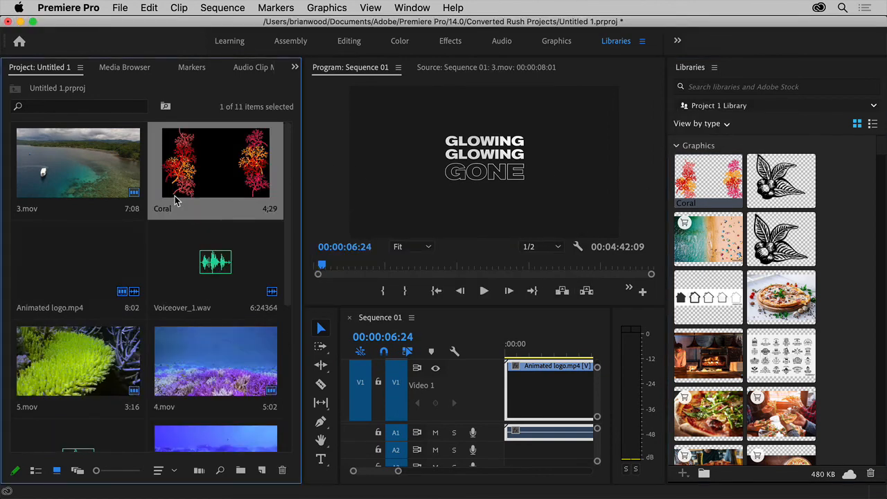
# In the Color workspace, select the 4.mov clip at 00:00:11:22 and set its Basic Correction temperature to 4.6.
pyautogui.click(398, 46)
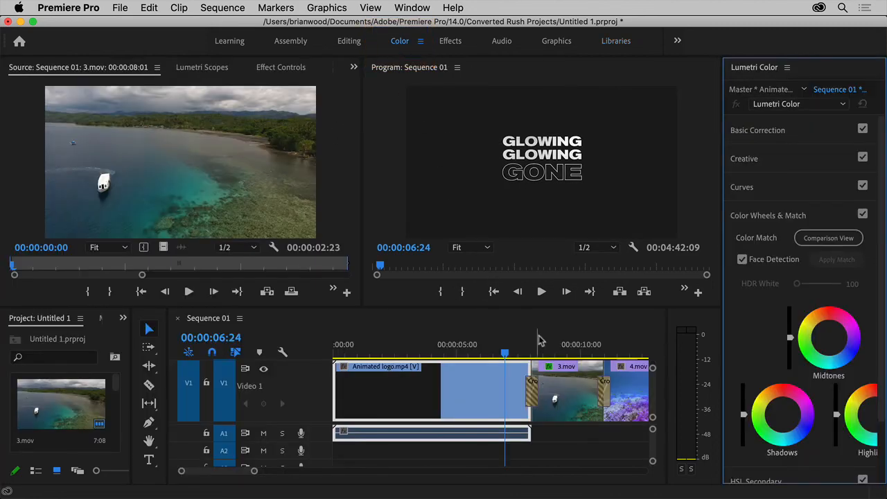
pyautogui.click(626, 386)
pyautogui.click(627, 347)
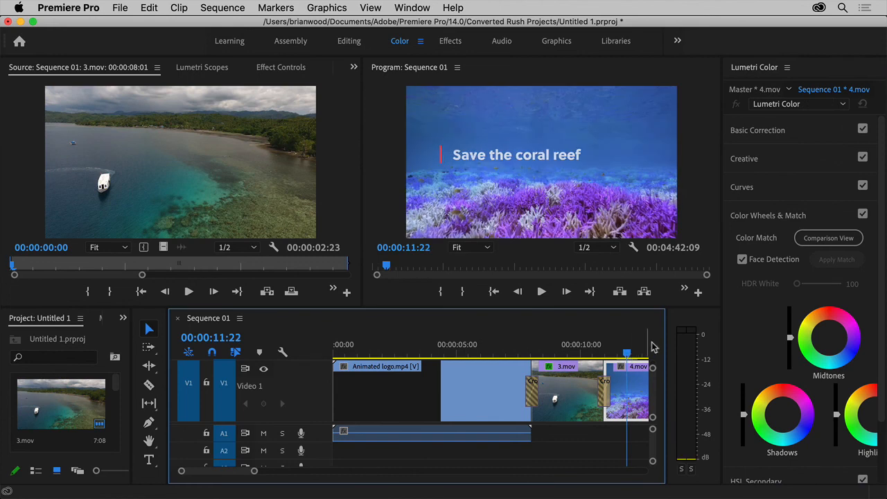
pyautogui.click(799, 135)
pyautogui.moveTo(822, 228)
pyautogui.mouseDown()
pyautogui.moveTo(811, 232)
pyautogui.moveTo(821, 234)
pyautogui.mouseUp()
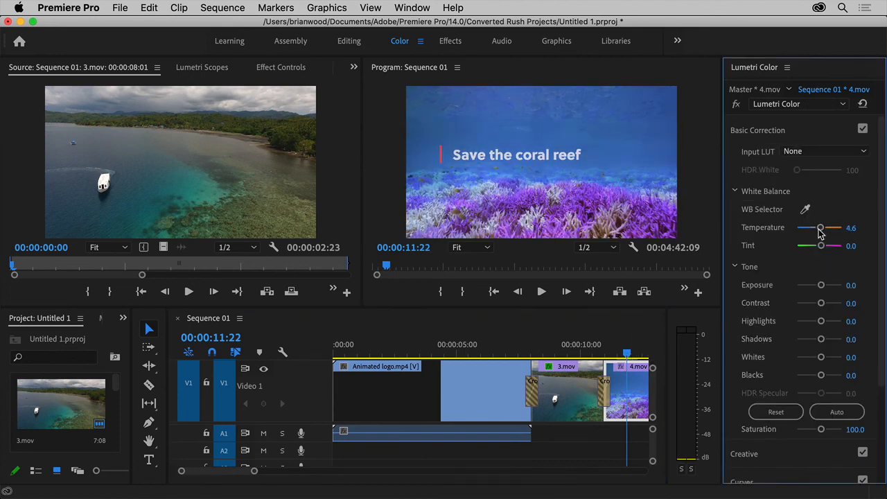
# Color match the 4.mov clip to the boat clip, using the frame at 00:00:08:17 as the comparison reference.
pyautogui.scroll(-4, 820, 277)
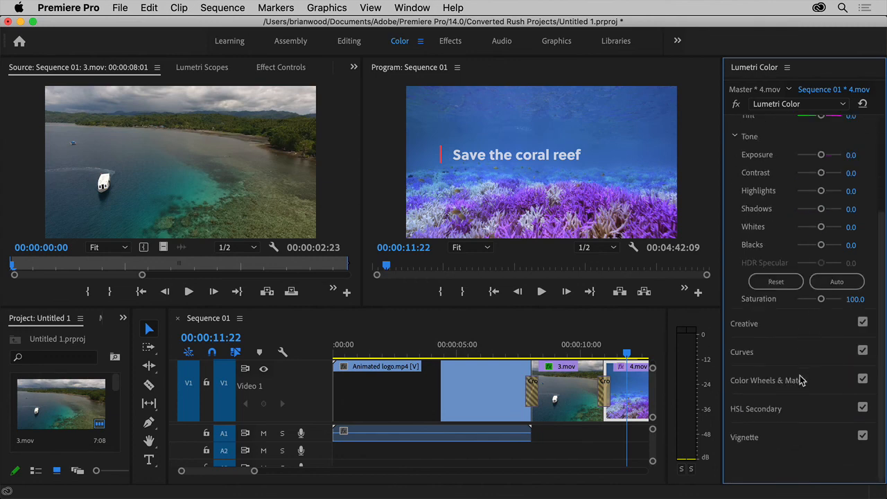
pyautogui.scroll(-6, 818, 291)
pyautogui.click(830, 166)
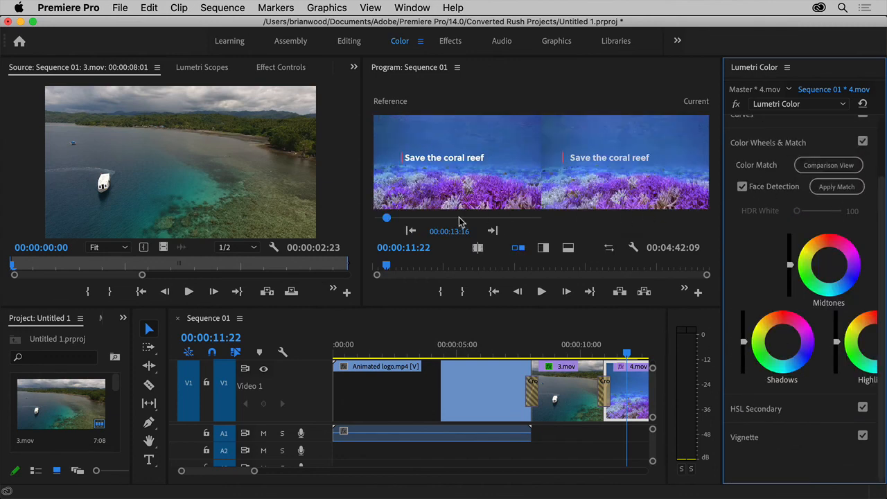
pyautogui.click(384, 219)
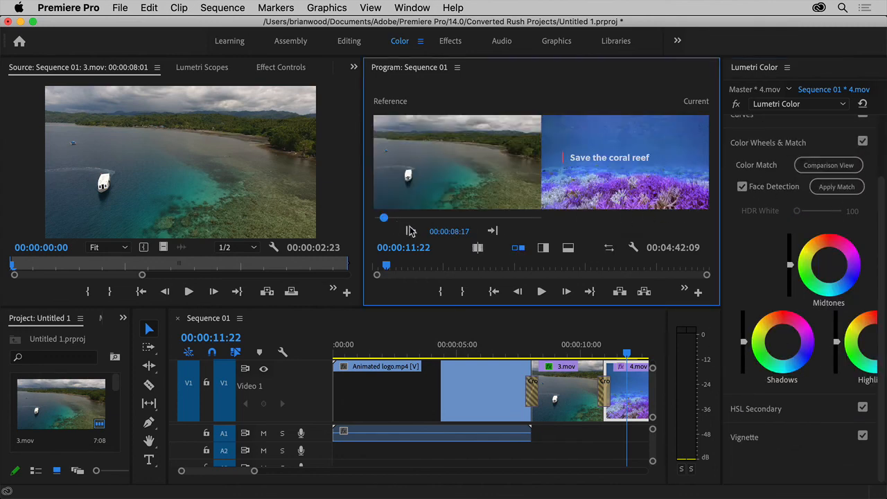
pyautogui.click(843, 197)
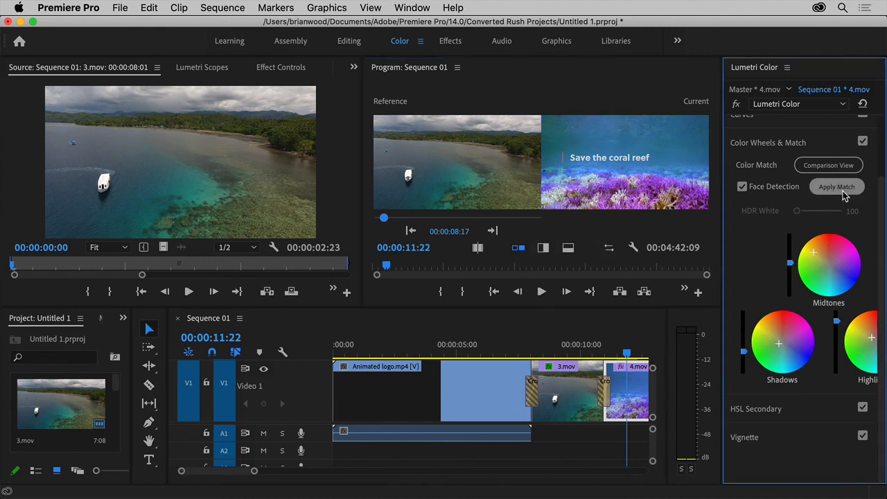
# In the Audio workspace, select the Aura.mp3 music clip on track A33 and set its clip volume level to 0.3 dB.
pyautogui.click(508, 46)
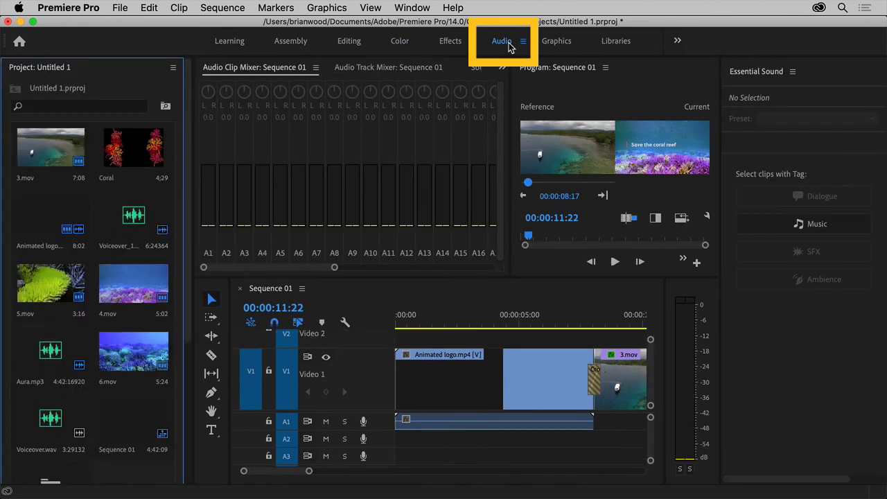
pyautogui.scroll(-1, 612, 441)
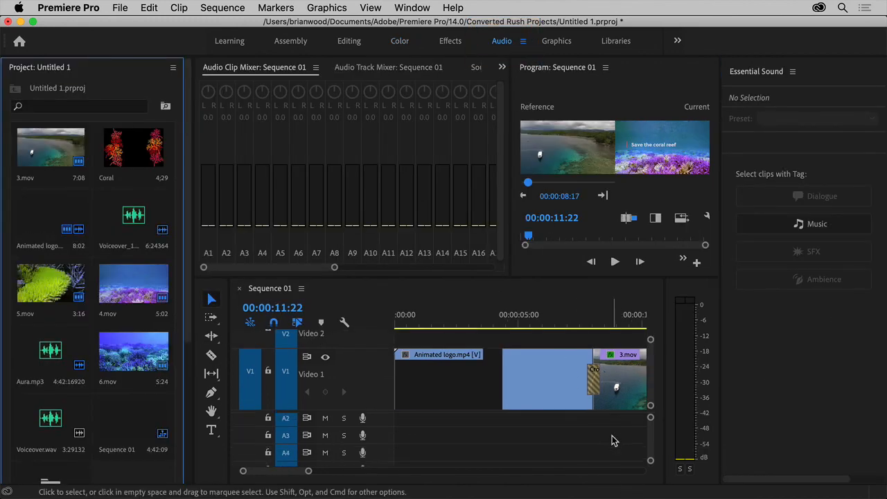
pyautogui.scroll(-10, 613, 441)
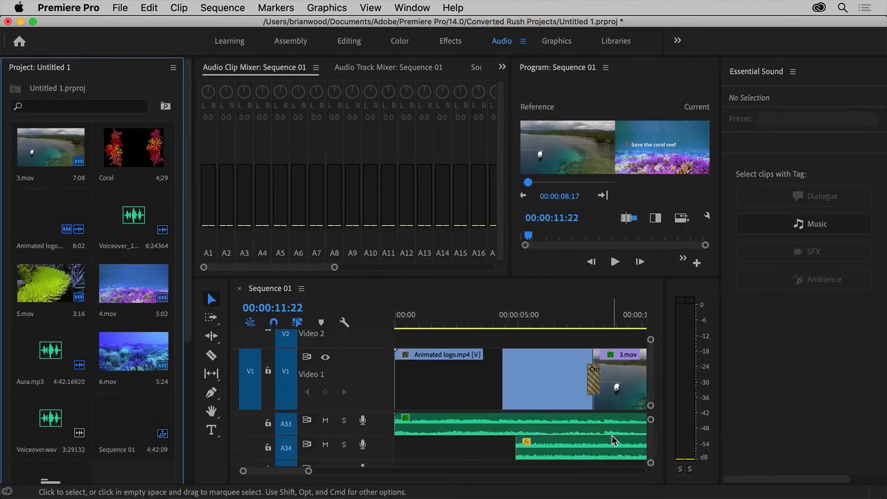
pyautogui.scroll(1, 613, 441)
pyautogui.click(613, 440)
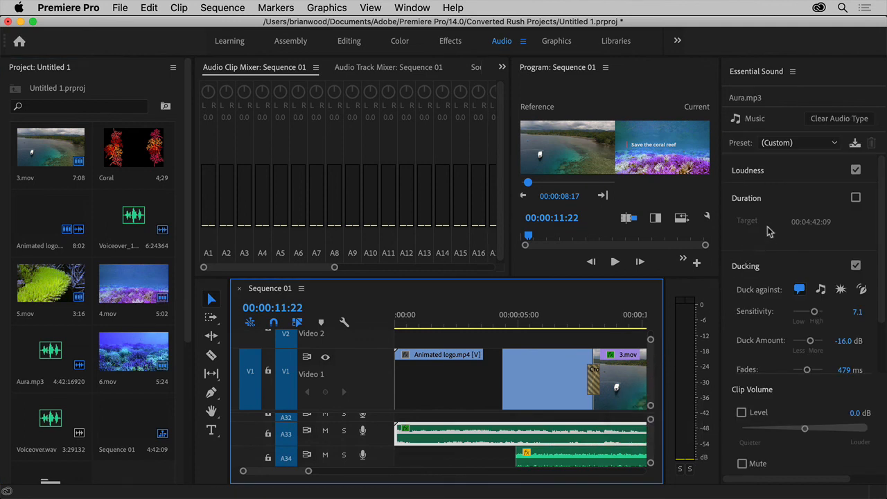
pyautogui.click(834, 145)
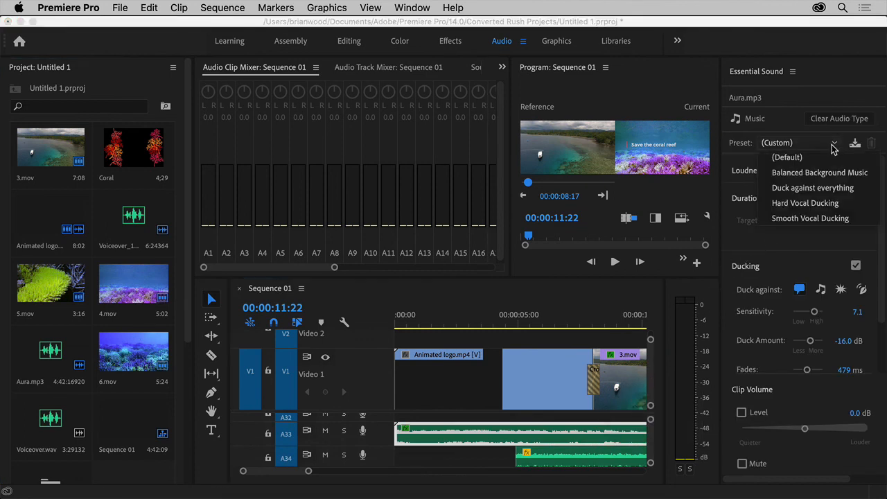
pyautogui.click(834, 148)
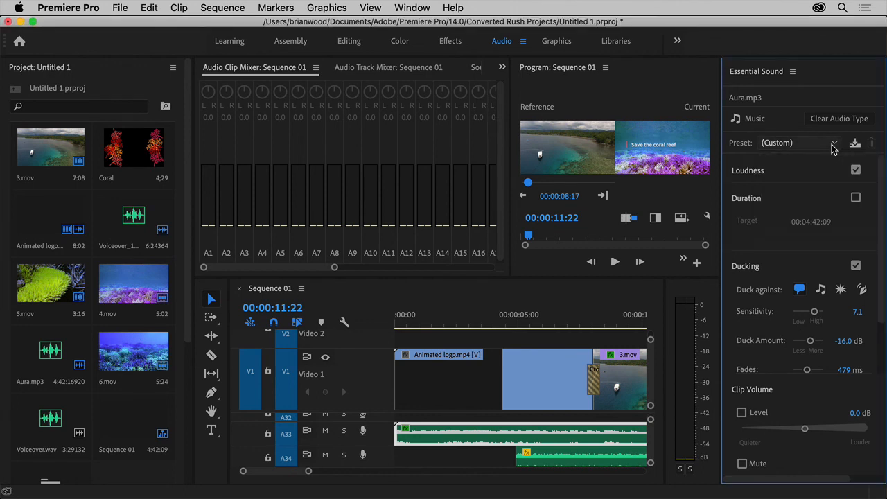
pyautogui.moveTo(806, 429); pyautogui.dragTo(815, 430)
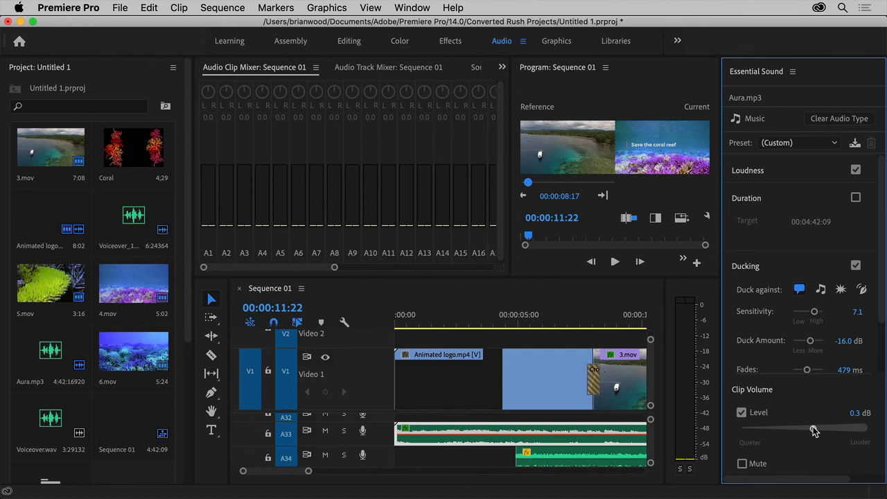
# In the Graphics workspace, place the Shaky intro template at the start of the Video 1 track.
pyautogui.click(561, 43)
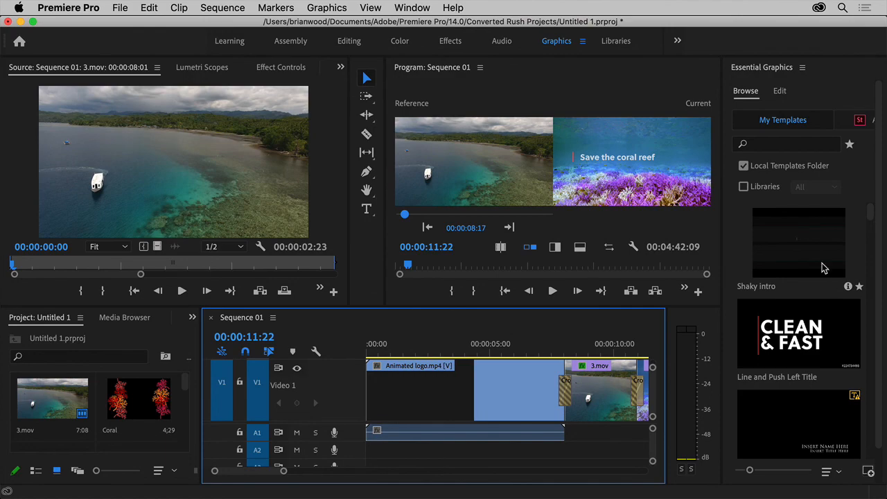
pyautogui.moveTo(823, 268); pyautogui.dragTo(370, 390)
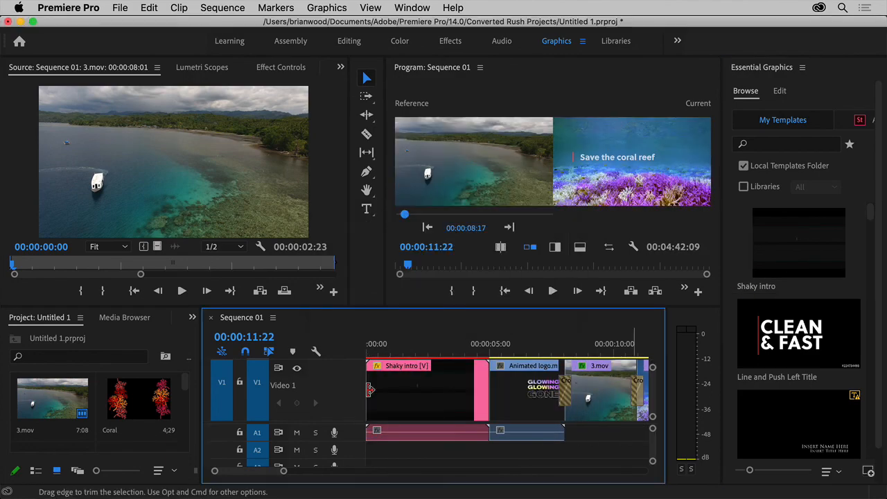